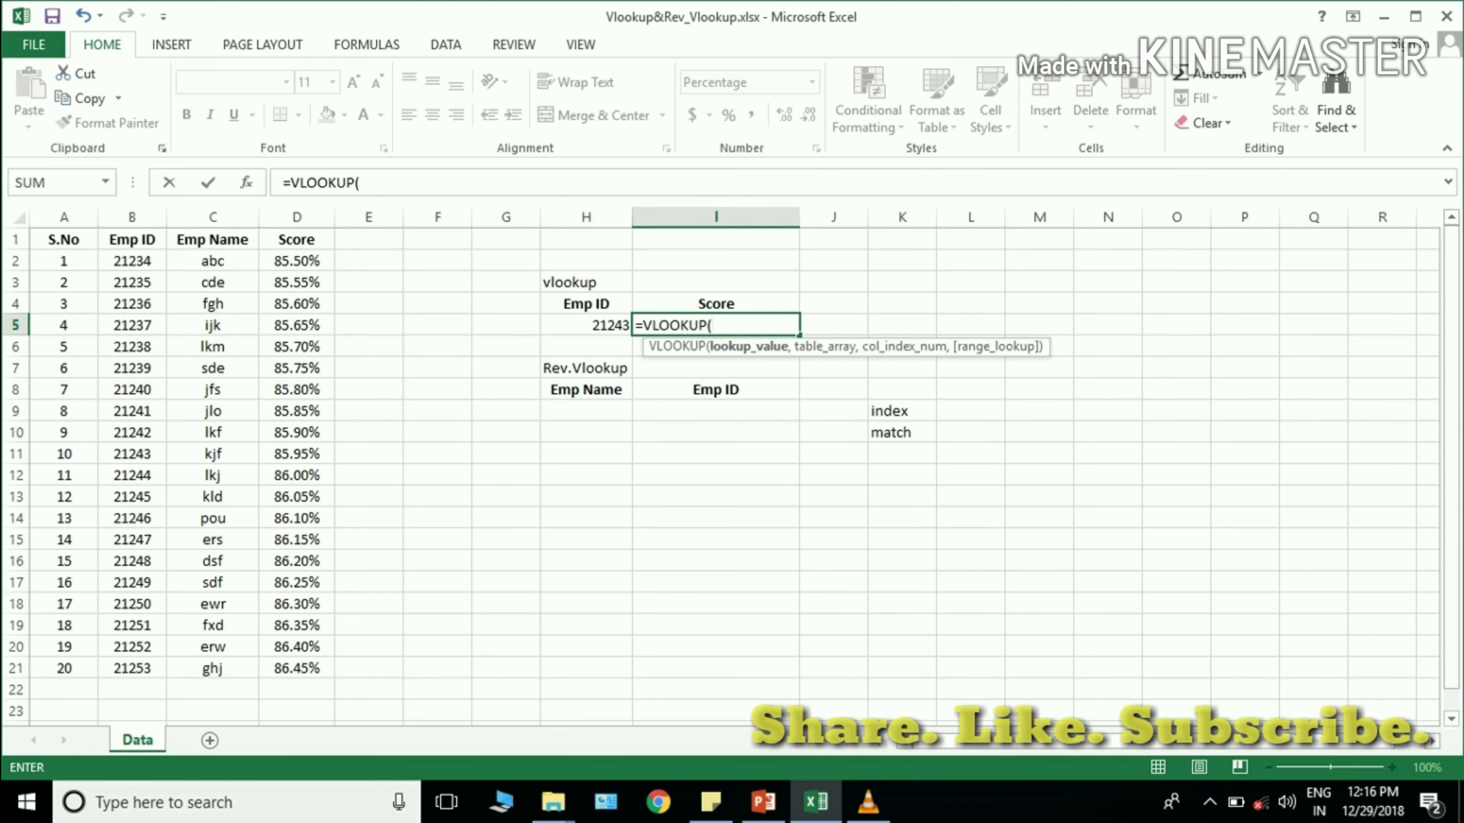
In the VLOOKUP formula in I5, use H5 as the lookup value and B1:D21 as the table array
key(Left)
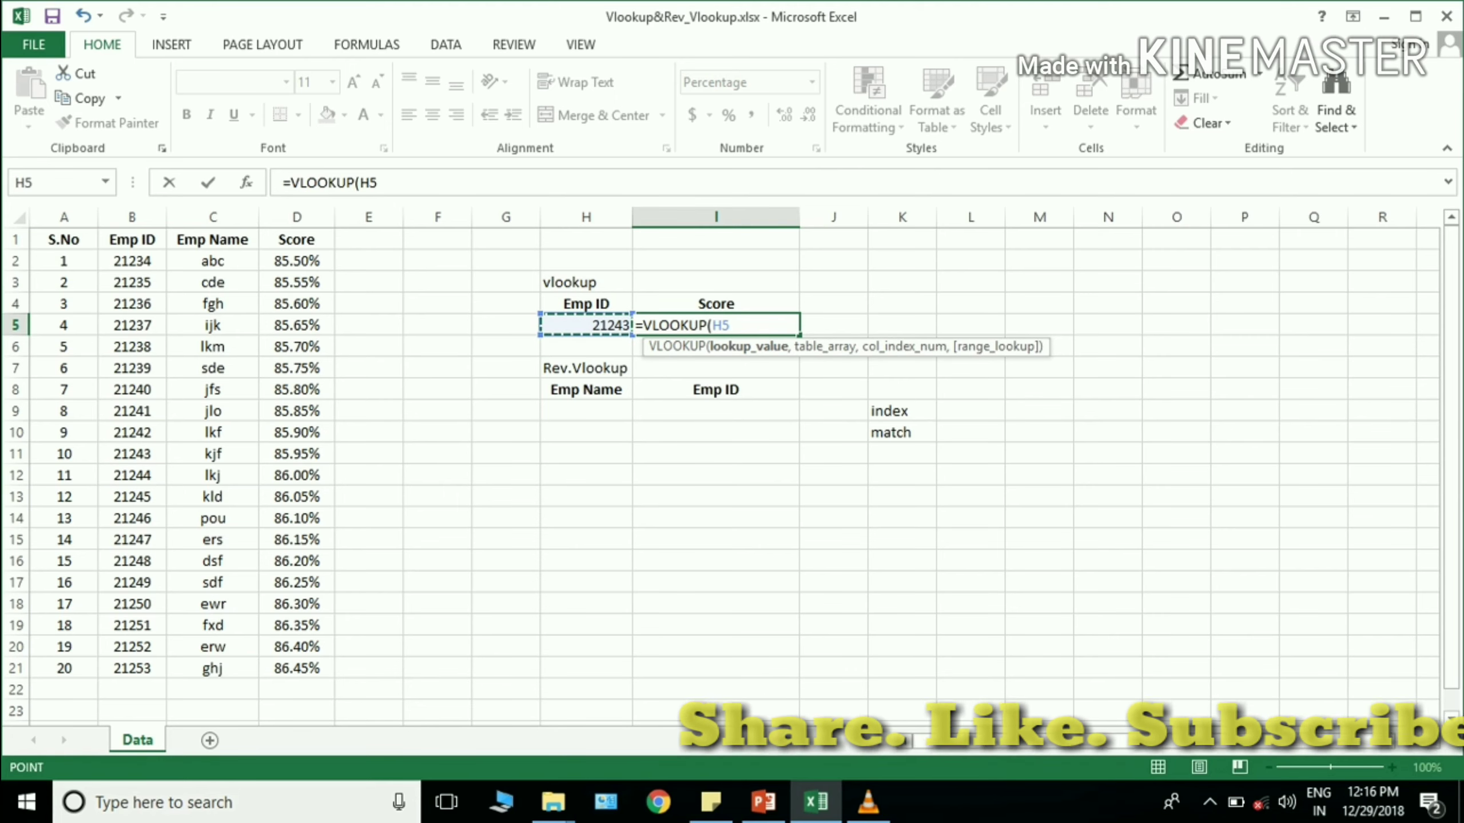
text(,)
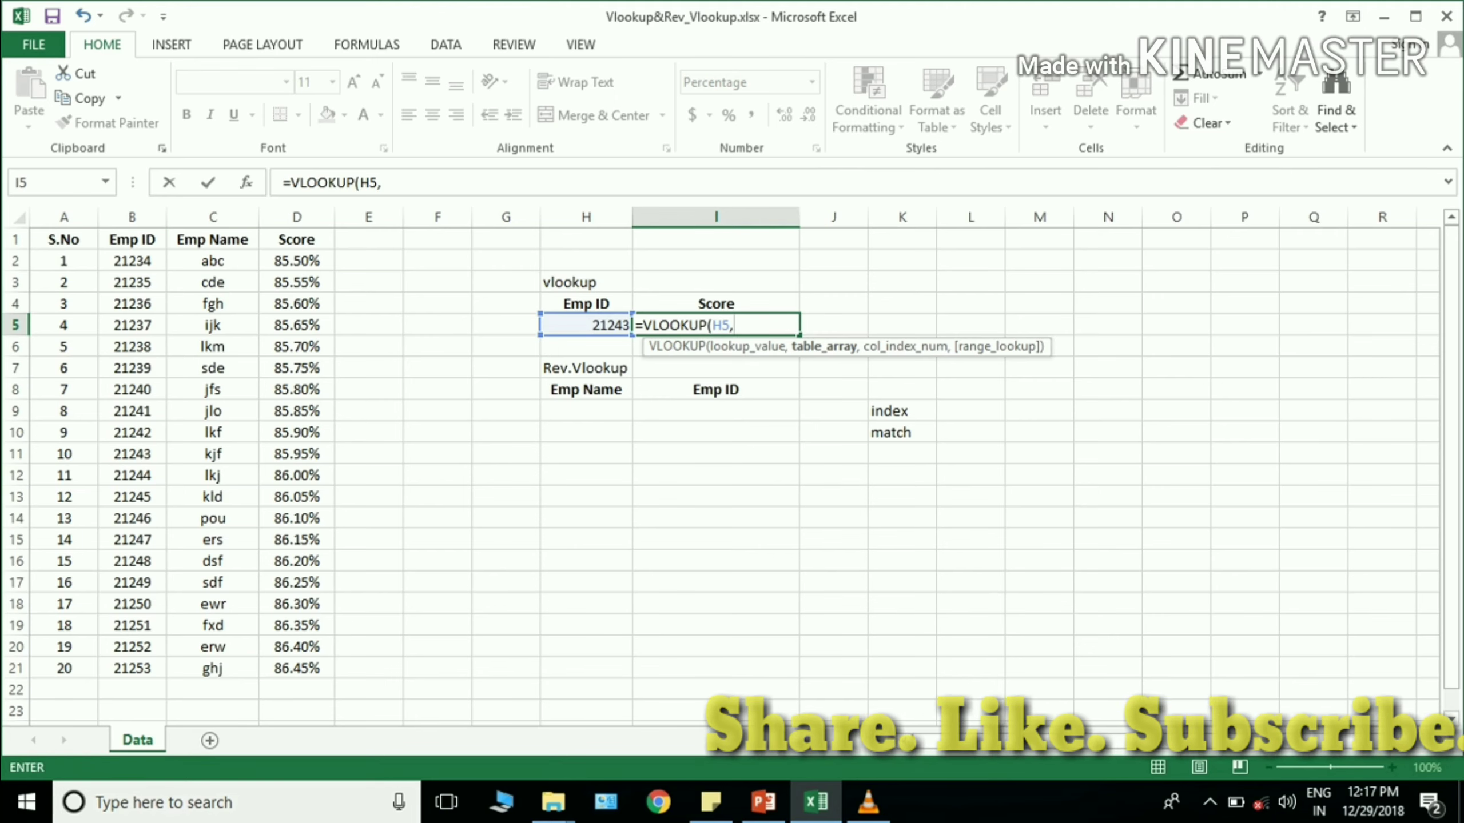
drag(132, 239, 132, 669)
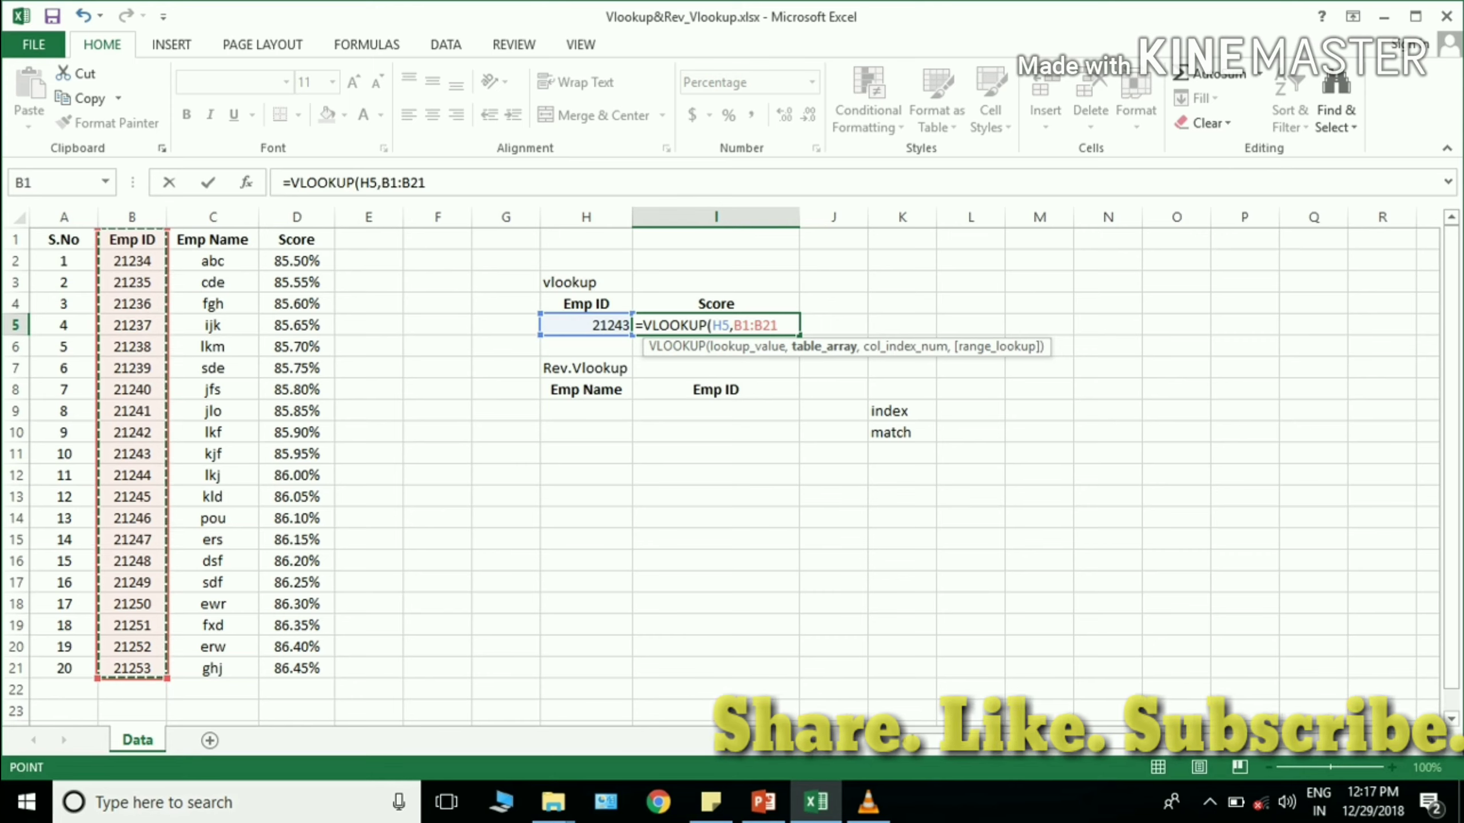
drag(166, 678, 259, 679)
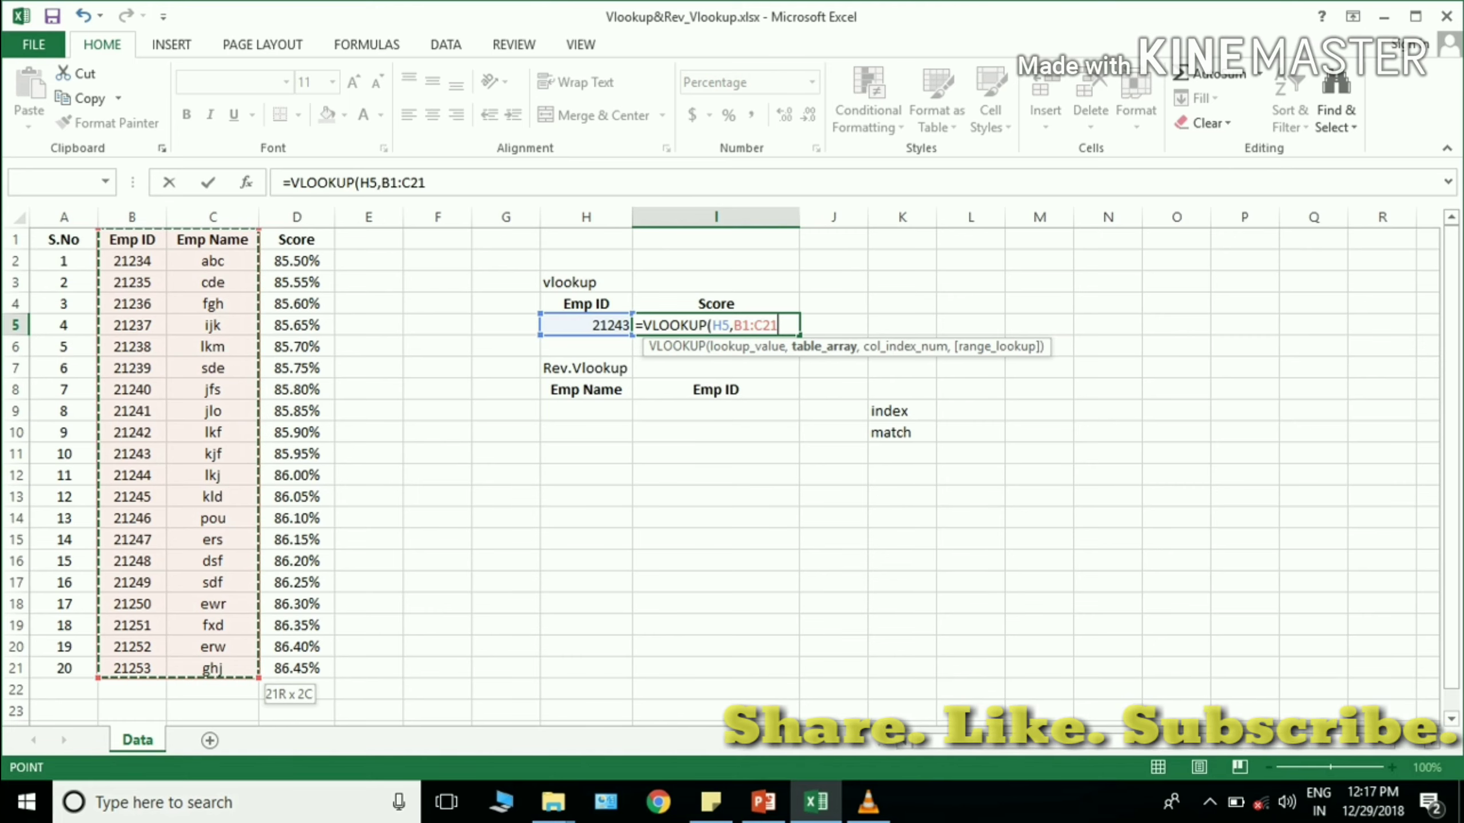
drag(259, 678, 335, 678)
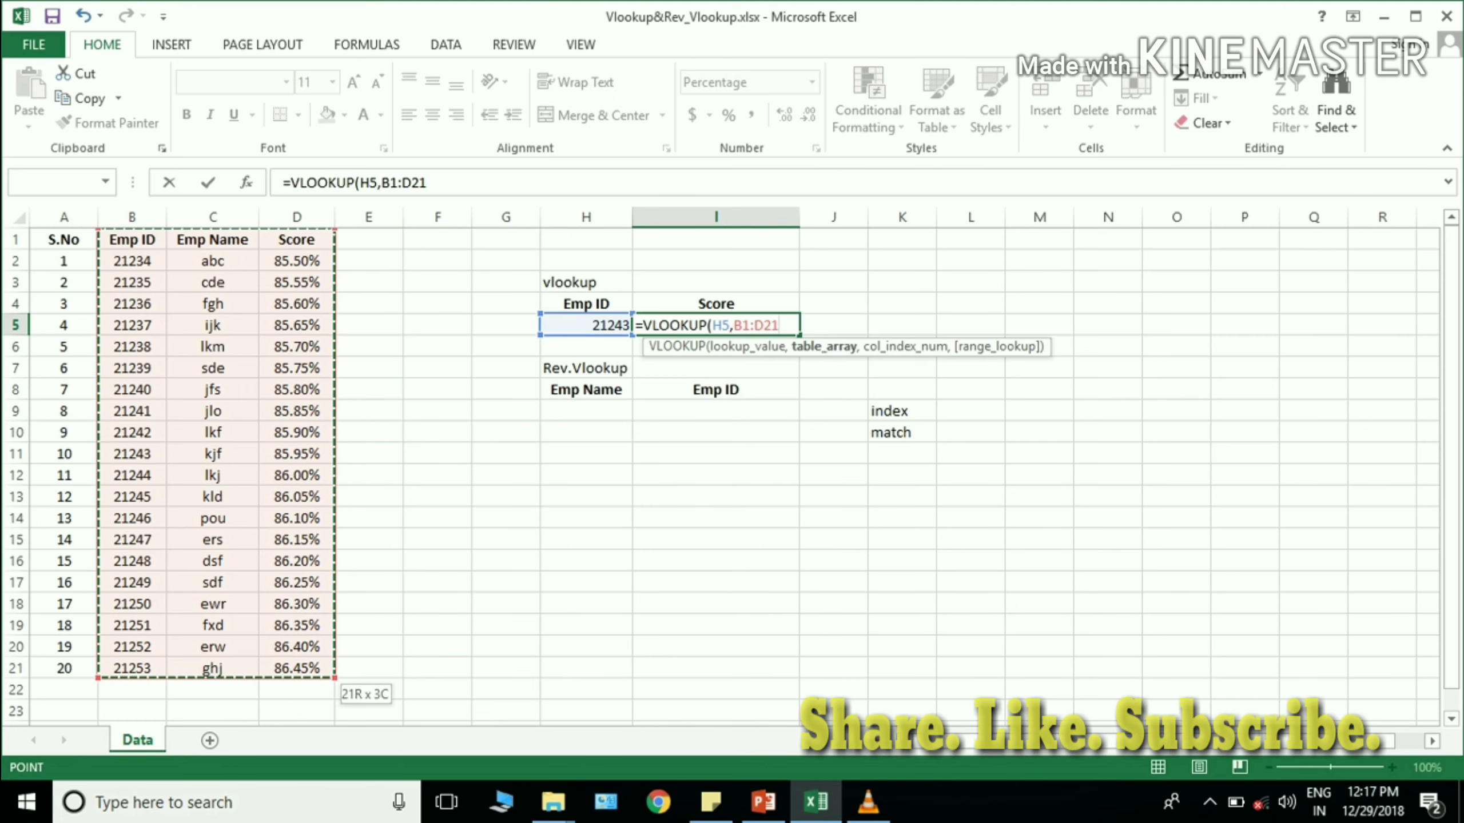
text(,)
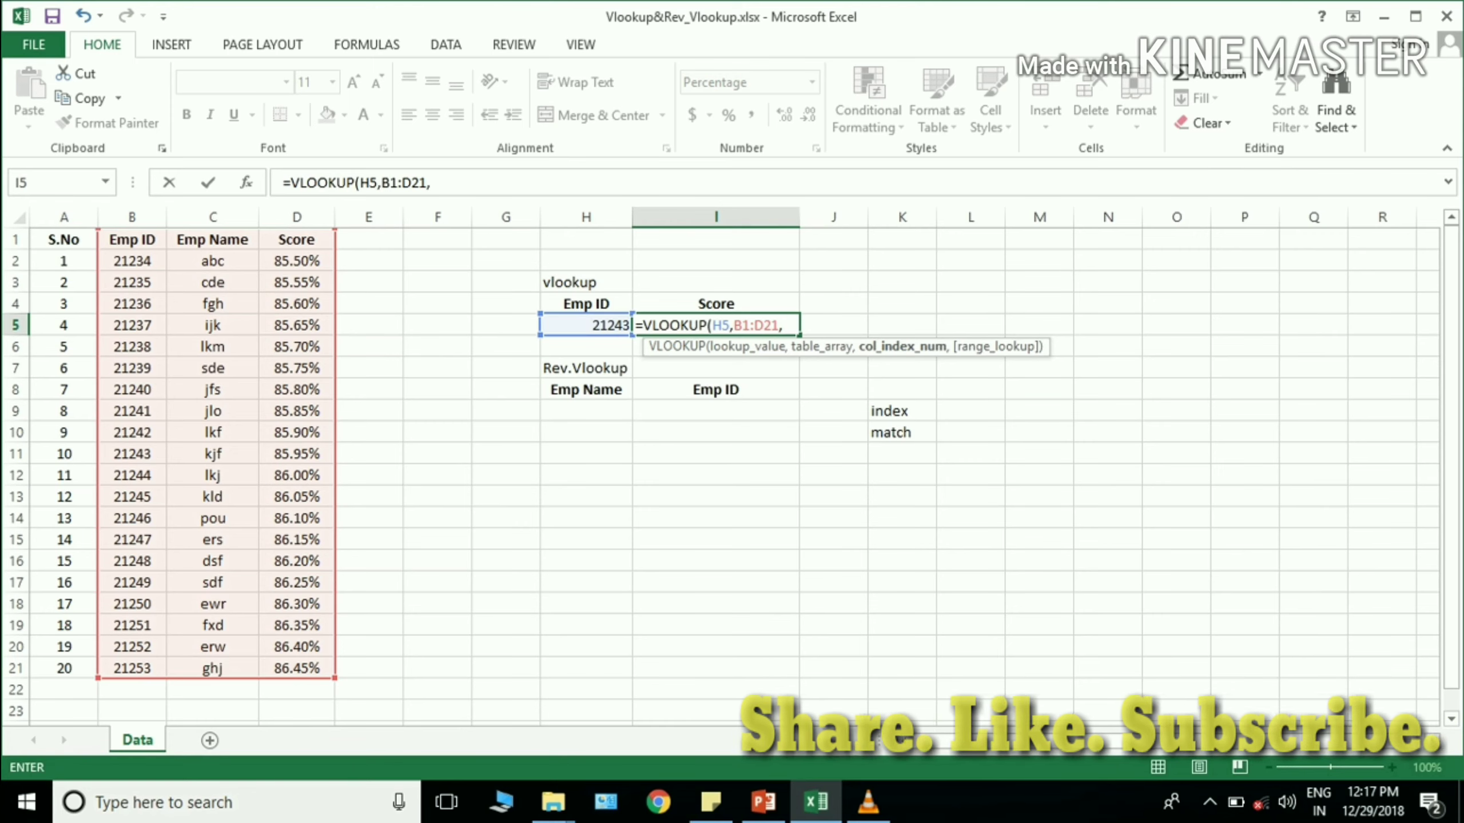
Complete the VLOOKUP formula in I5 with column index 3 and range lookup 0 for an exact match
click(296, 519)
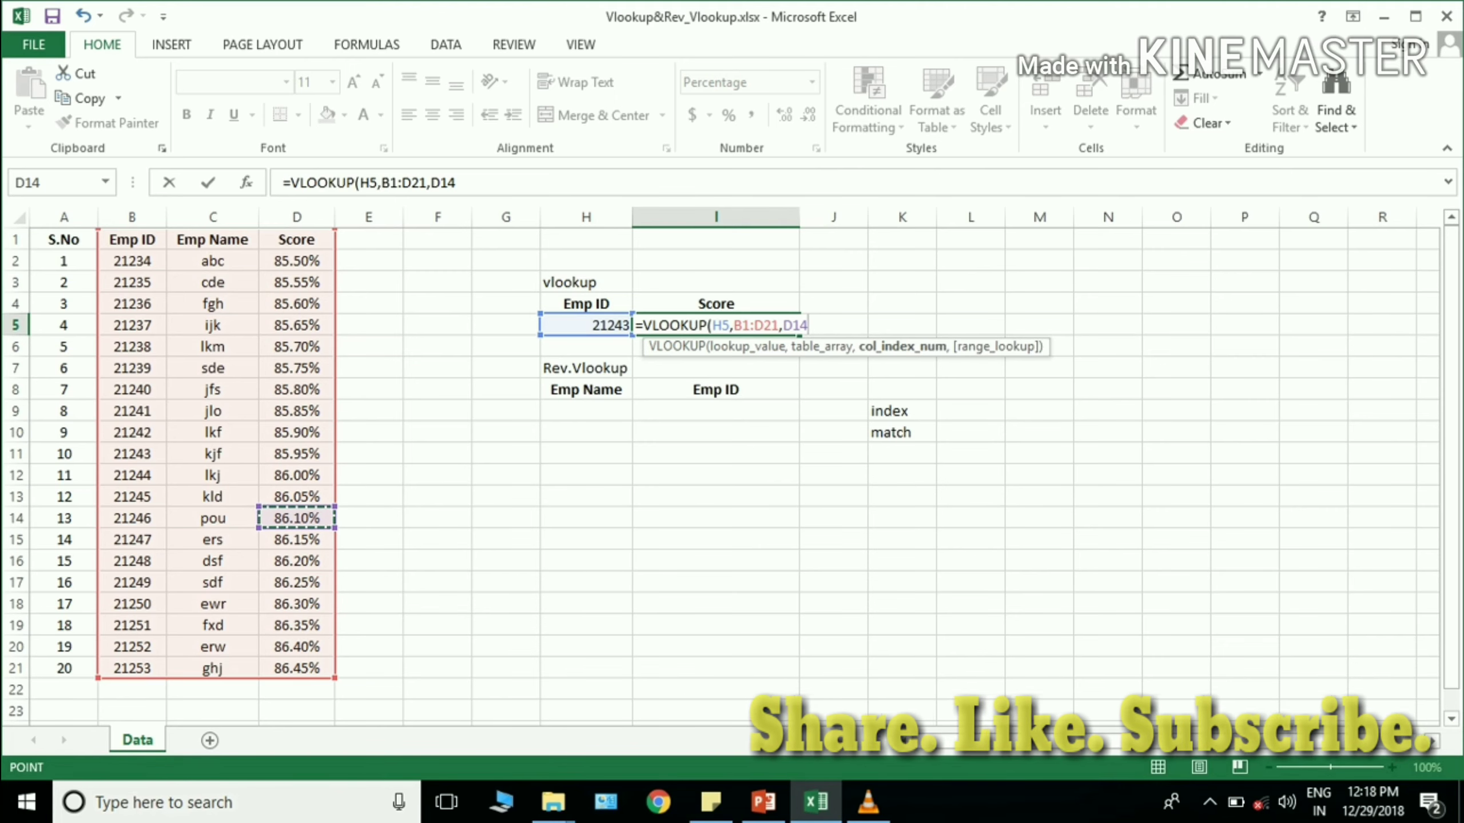
key(BackSpace)
key(BackSpace)
key(BackSpace)
text(3,)
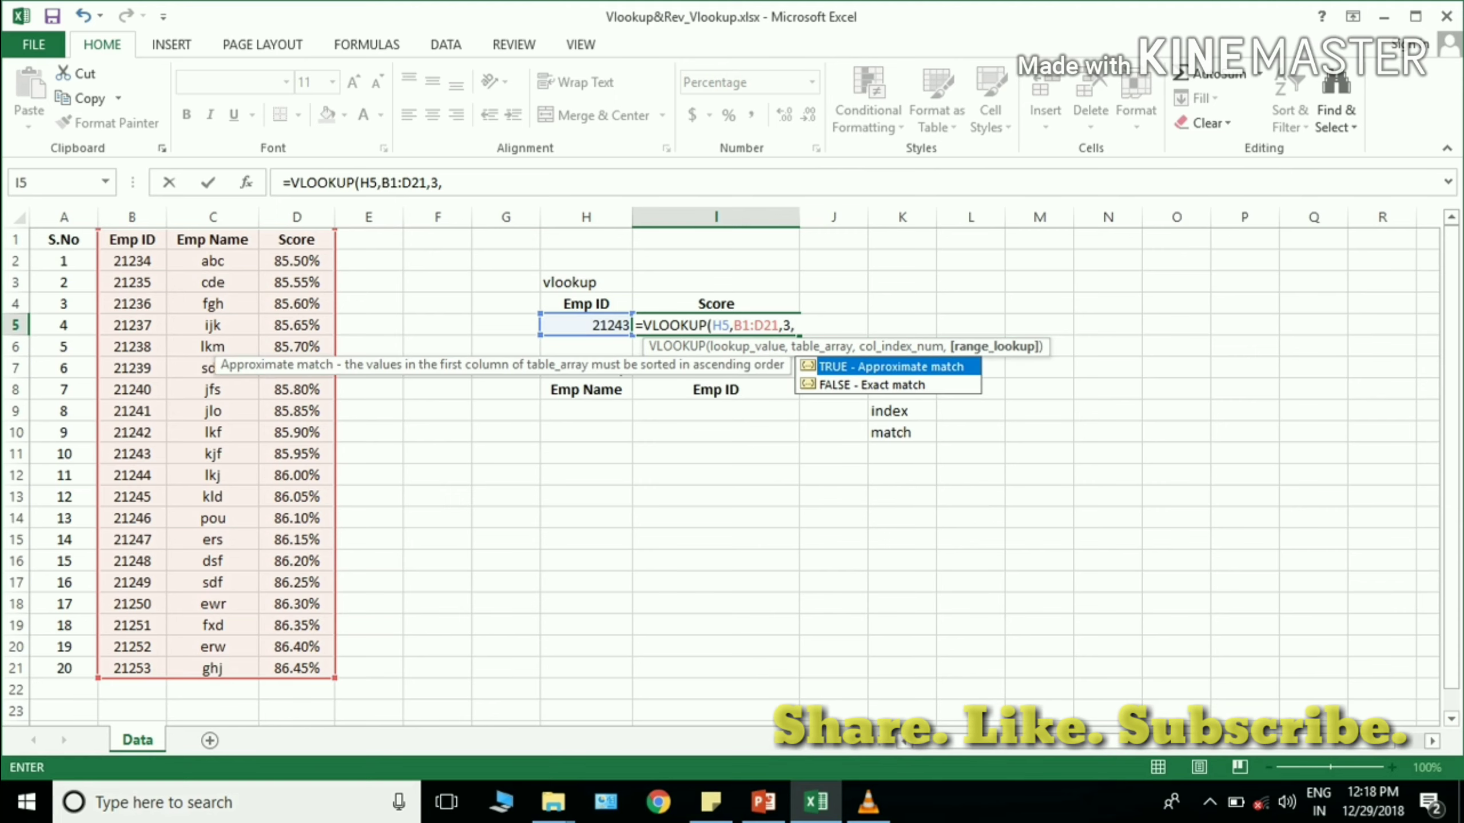
text(0)
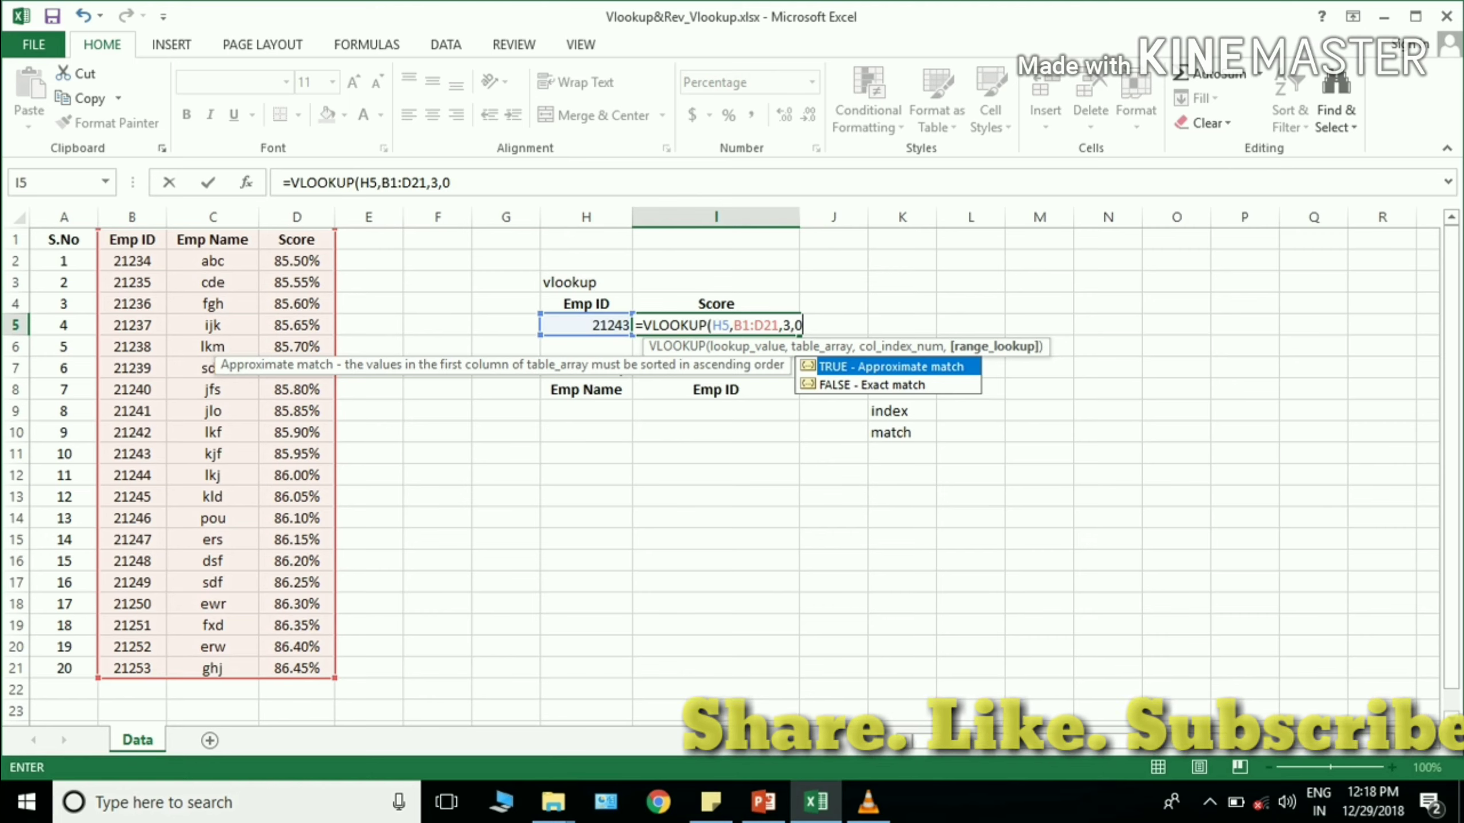
text())
key(Return)
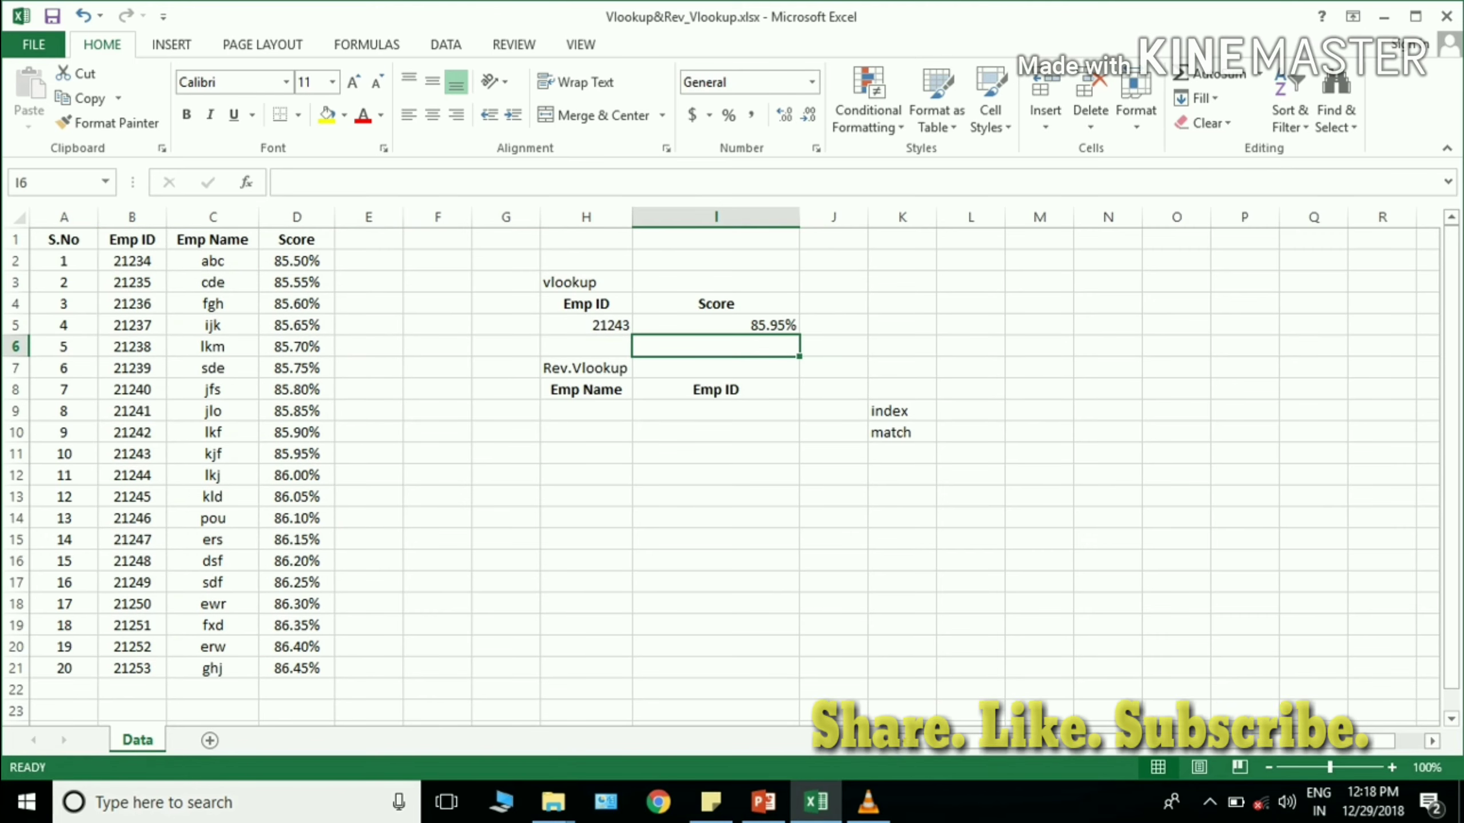
Check the score returned in I5 against the matching employee's row in the data table
click(586, 326)
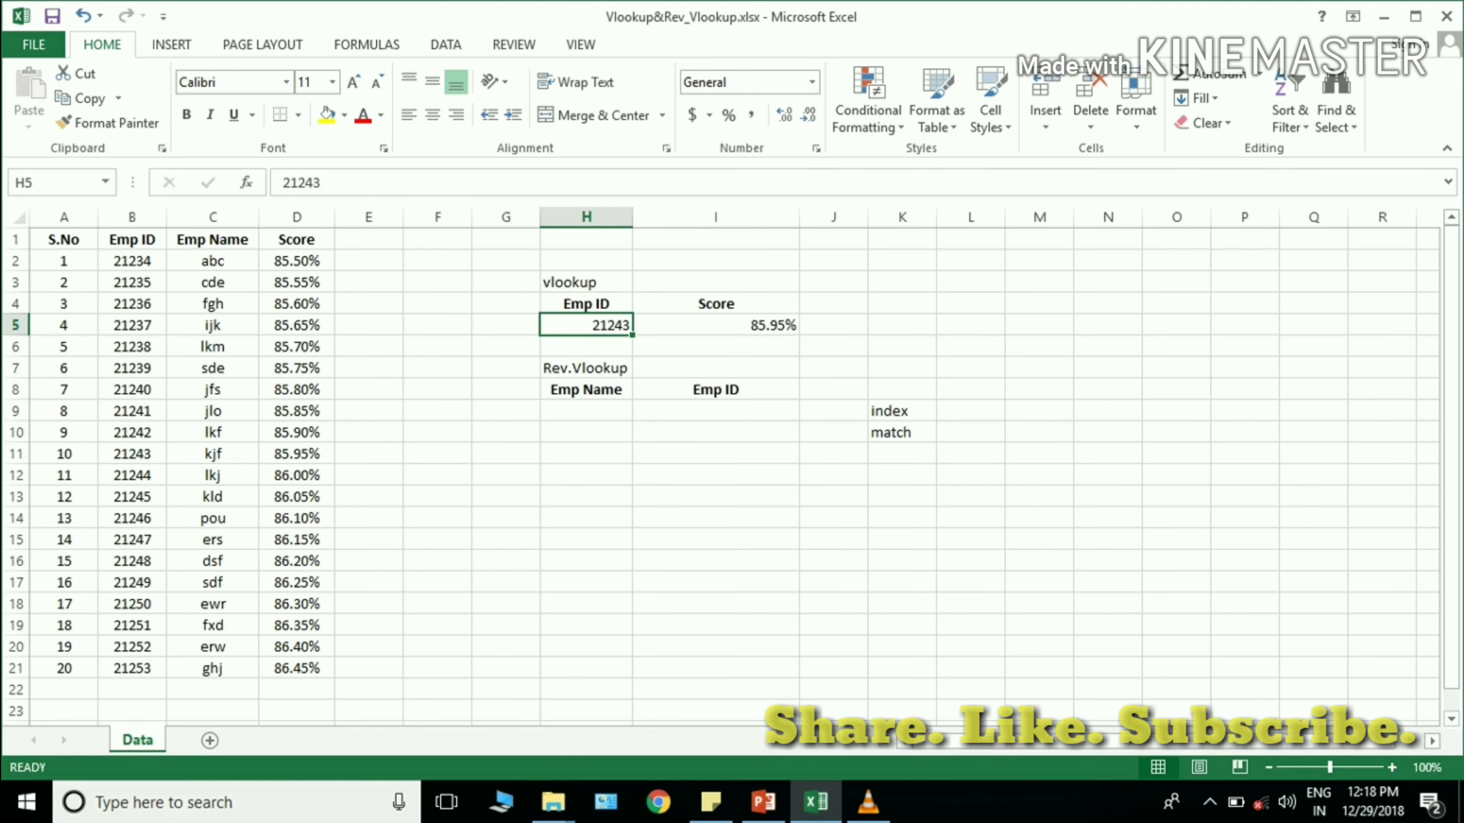
click(133, 454)
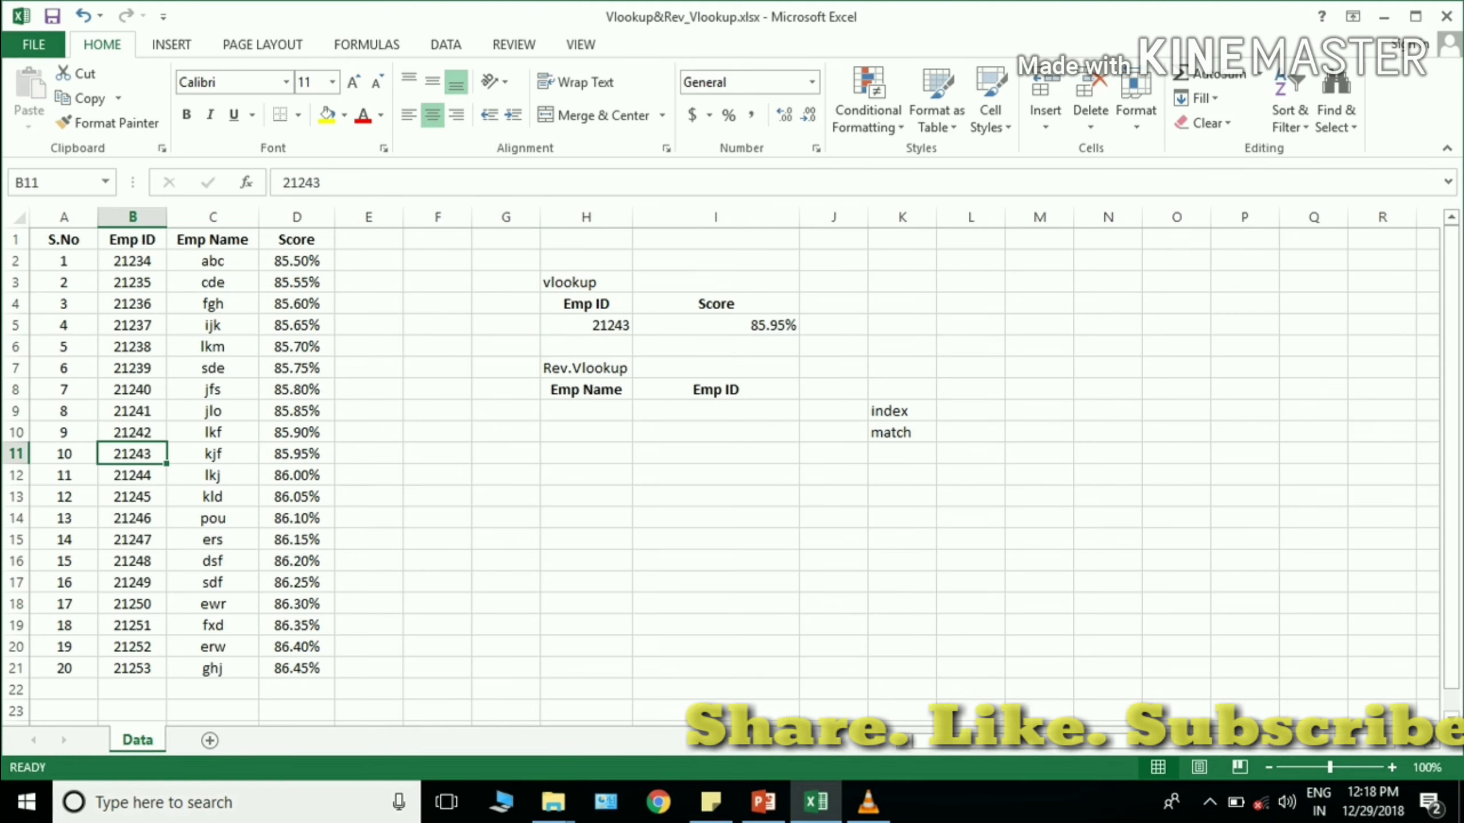
click(296, 454)
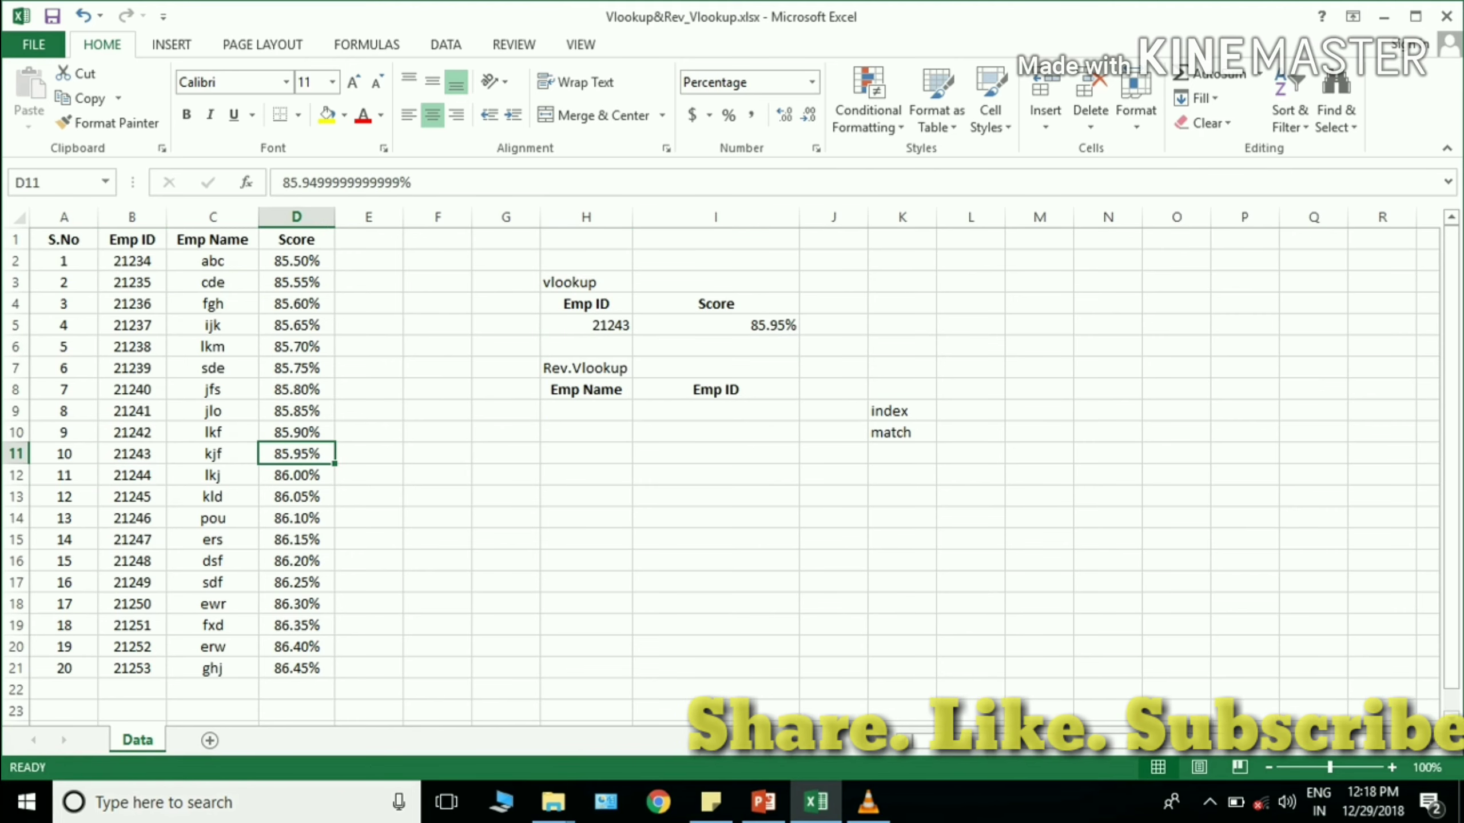
click(716, 325)
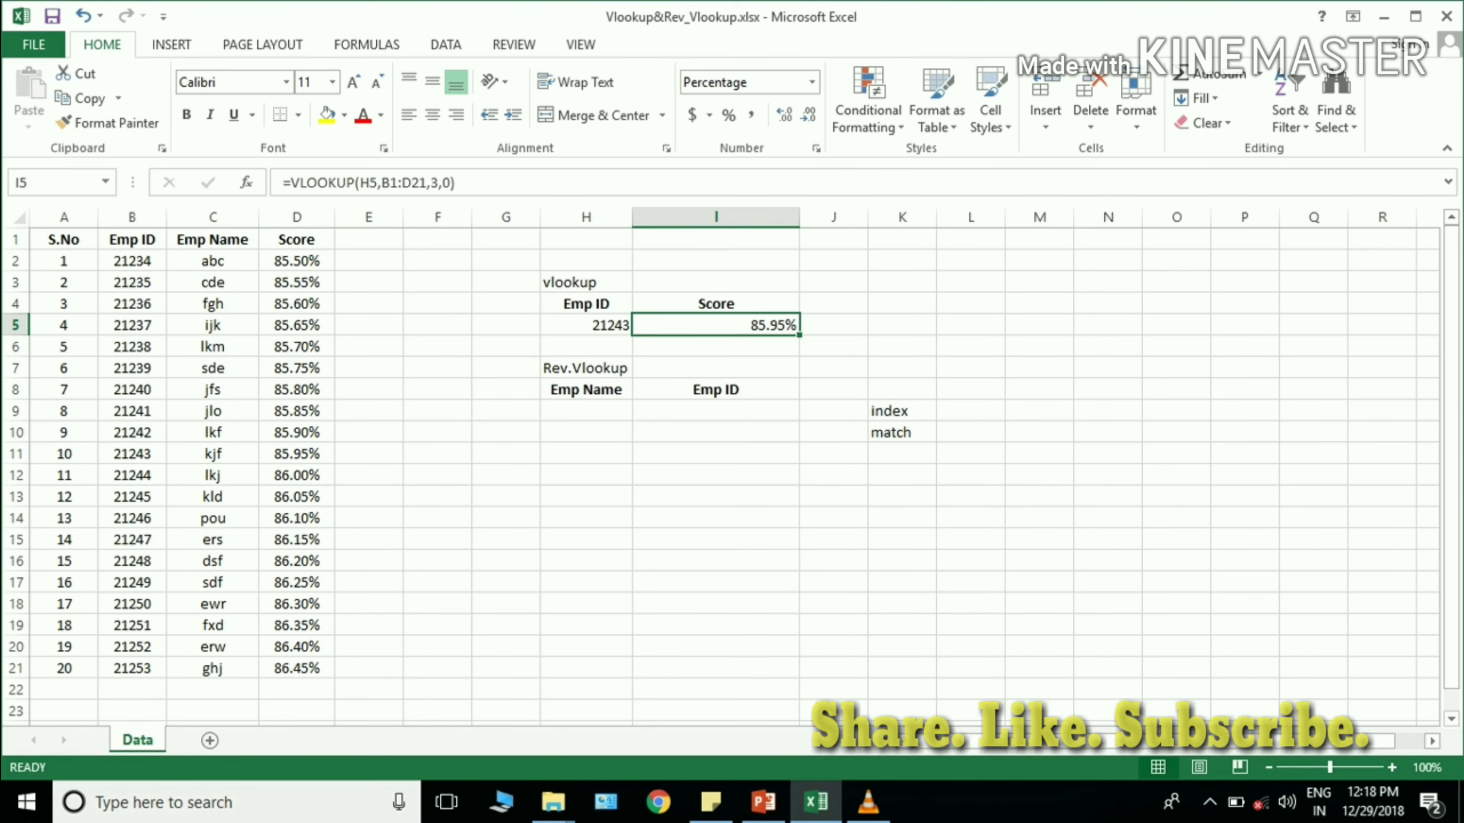
Replace the lookup employee ID in H5 with the one from row 15 and compare the returned score with that row
click(586, 325)
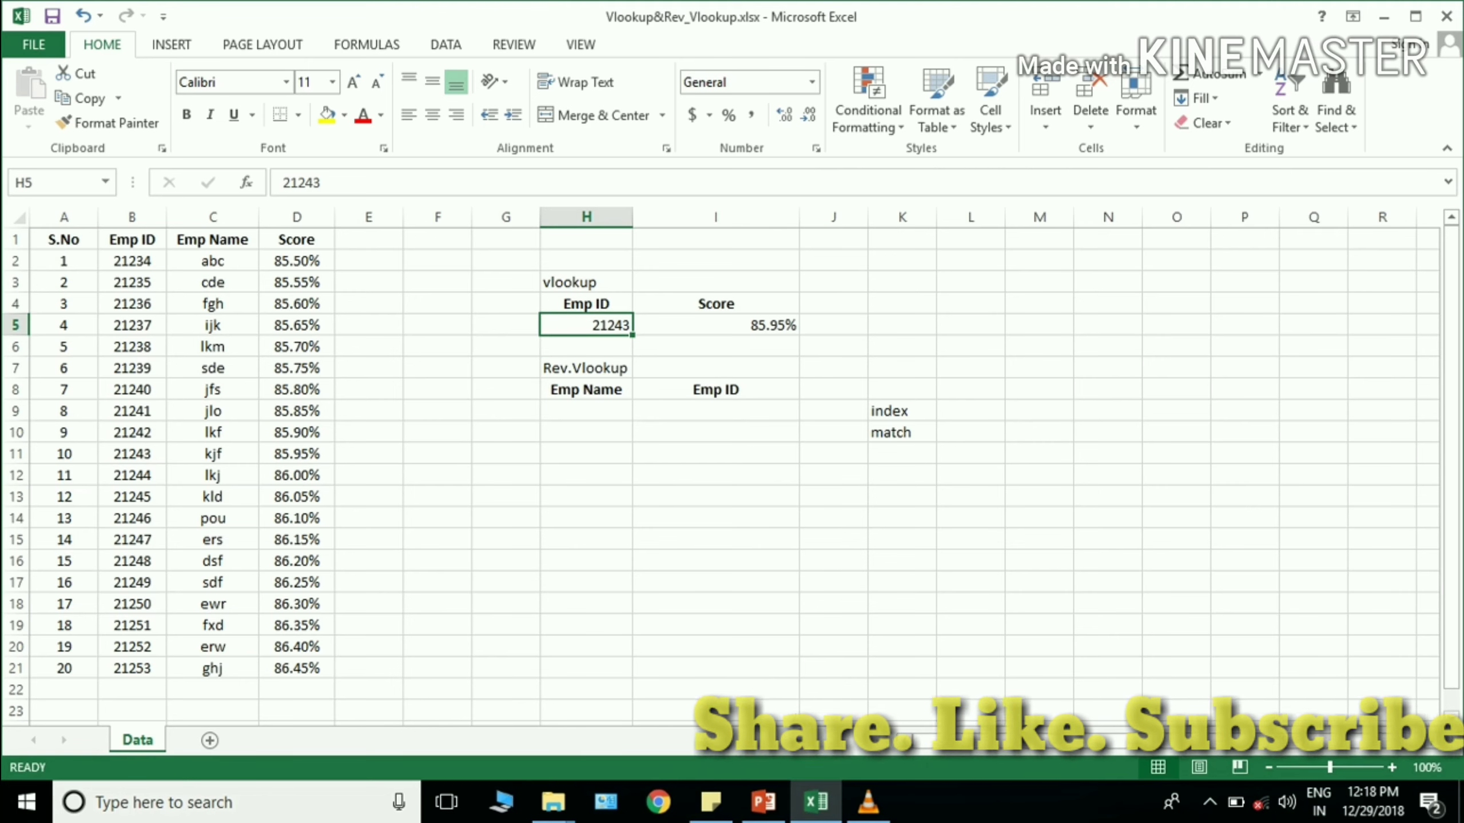
click(132, 539)
click(586, 325)
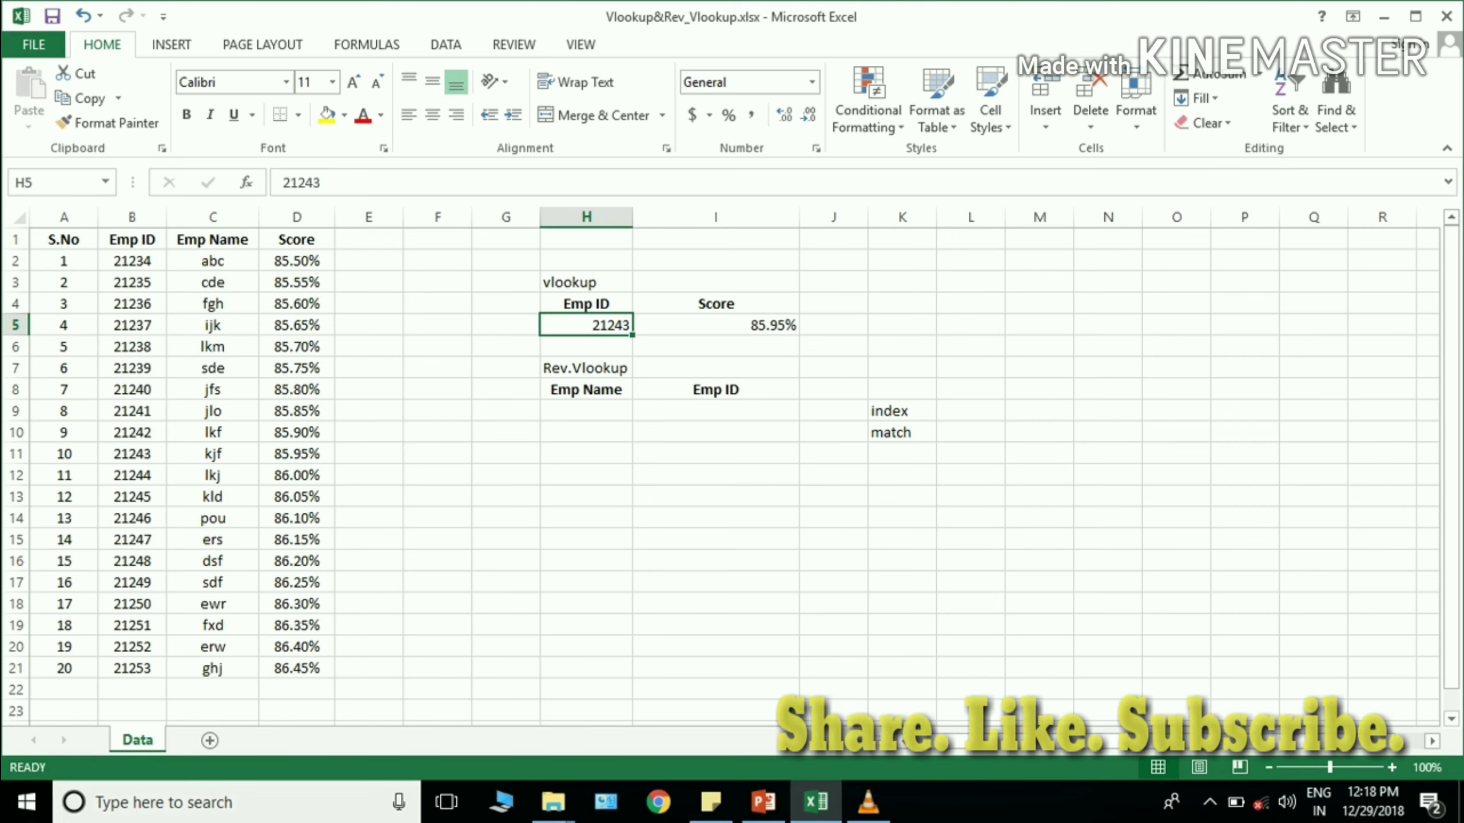
text(21247)
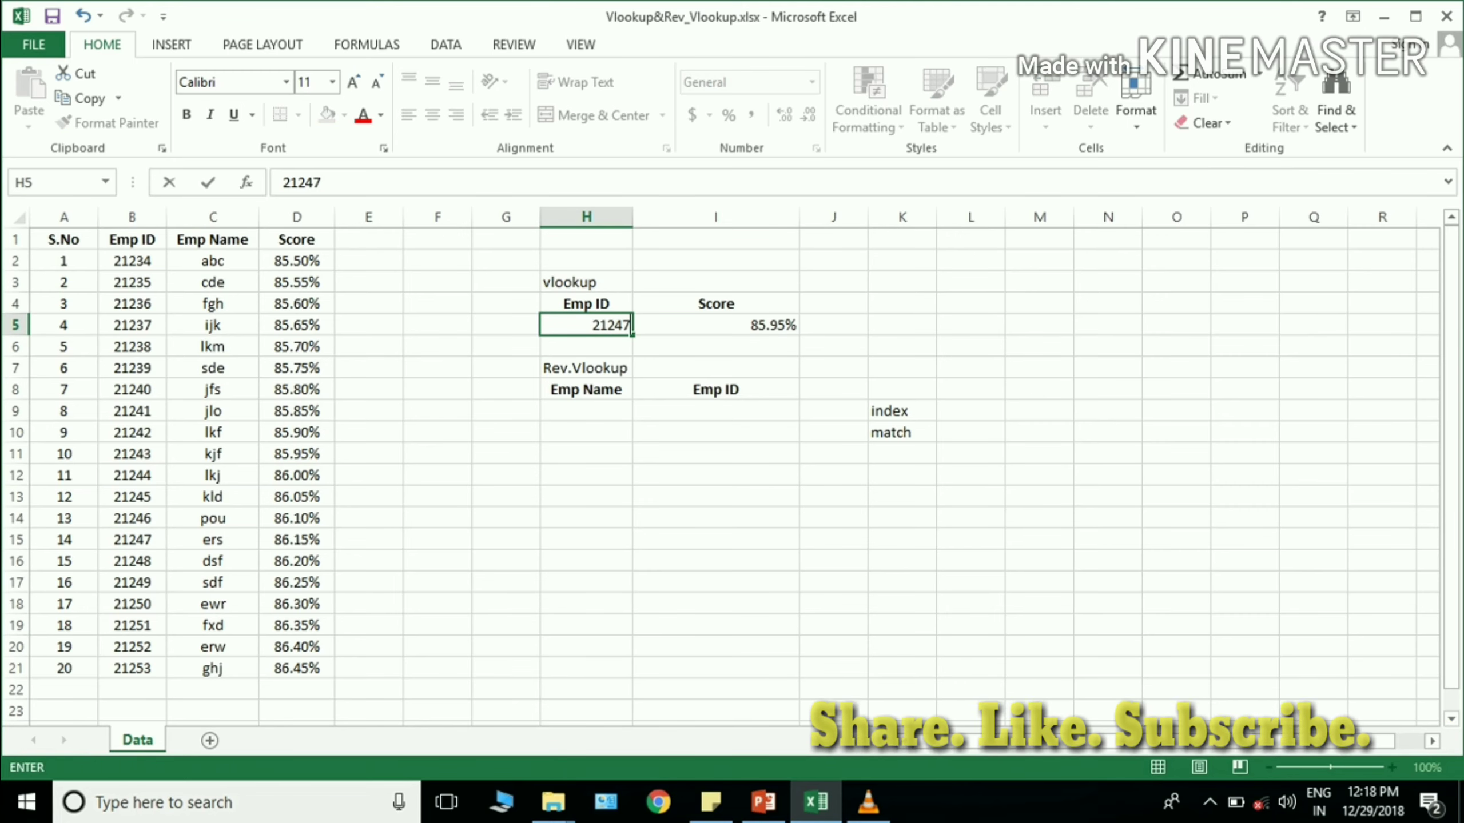
key(Return)
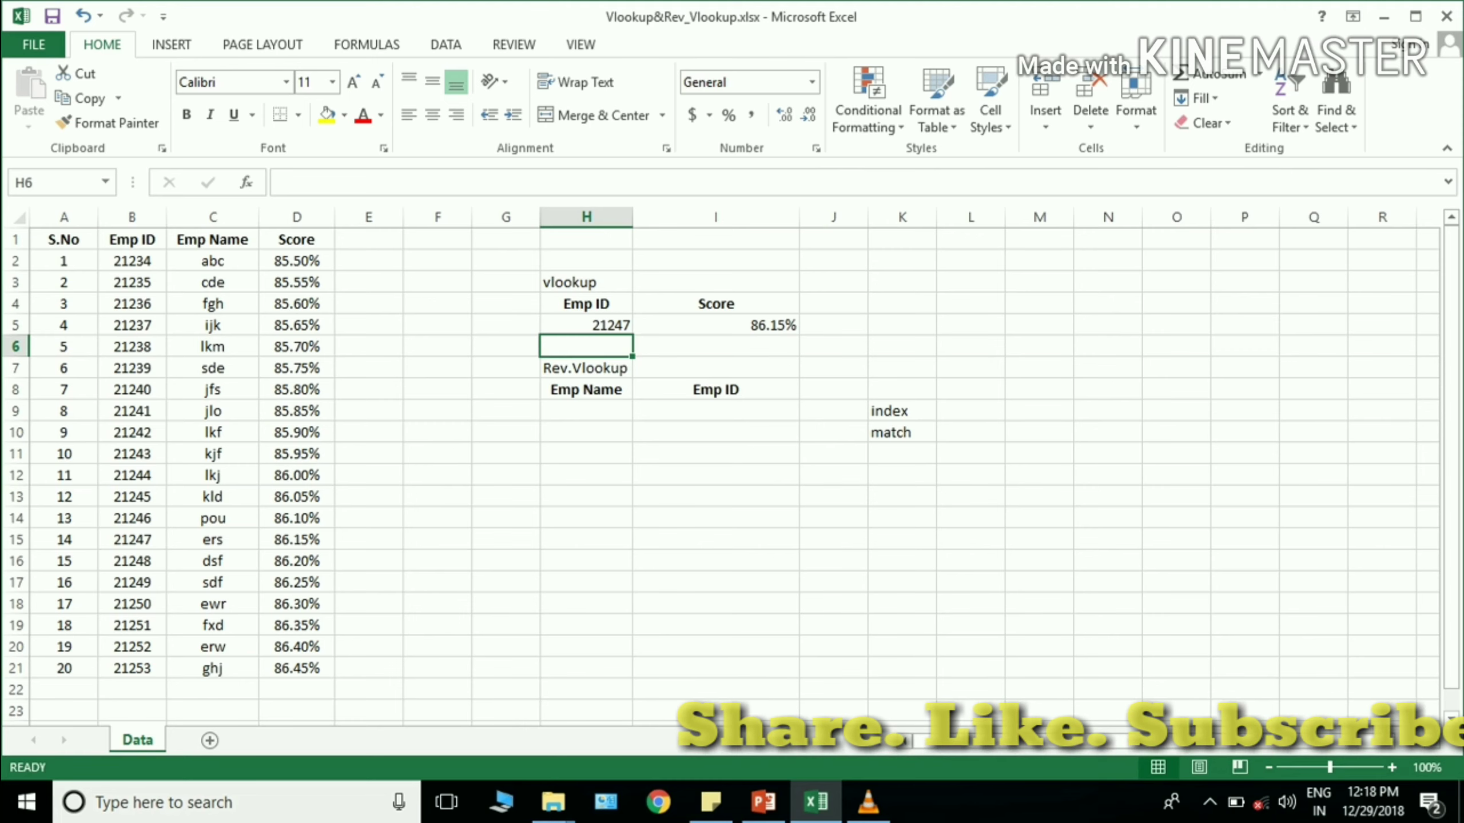
click(132, 540)
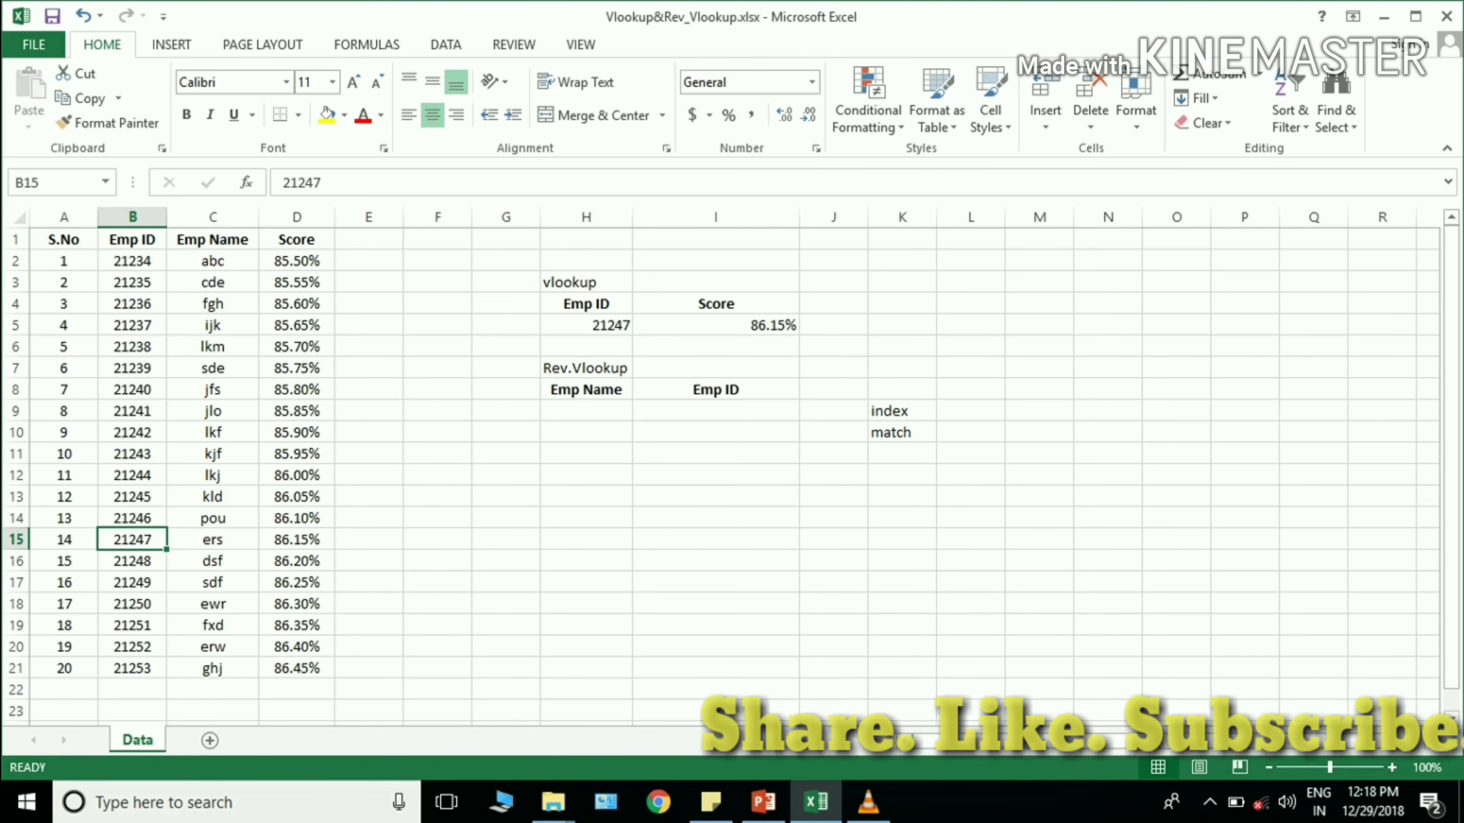
click(296, 539)
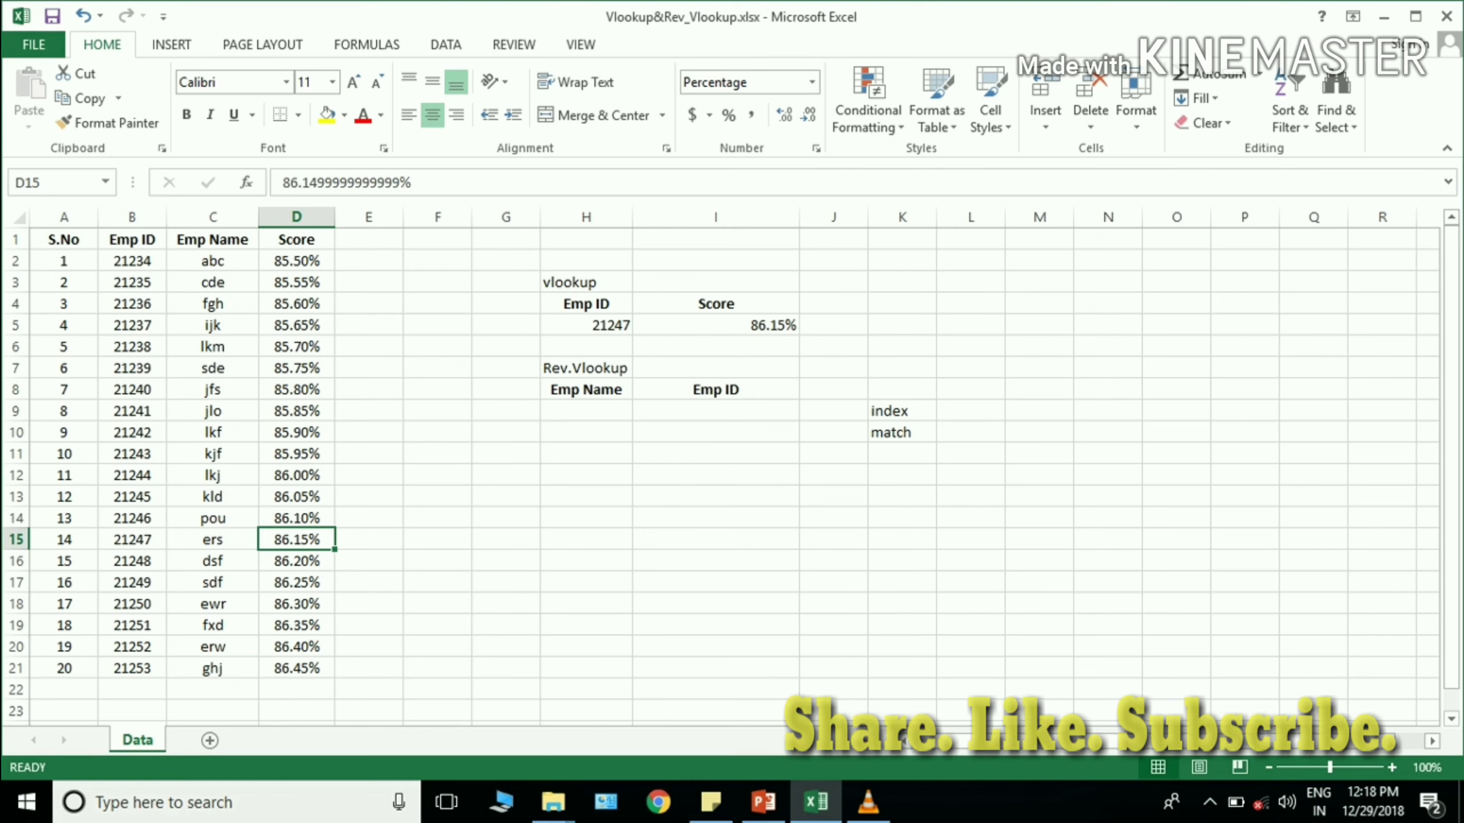
Enter an employee ID that is missing from the table in H5 and inspect the lookup formula in I5
click(586, 325)
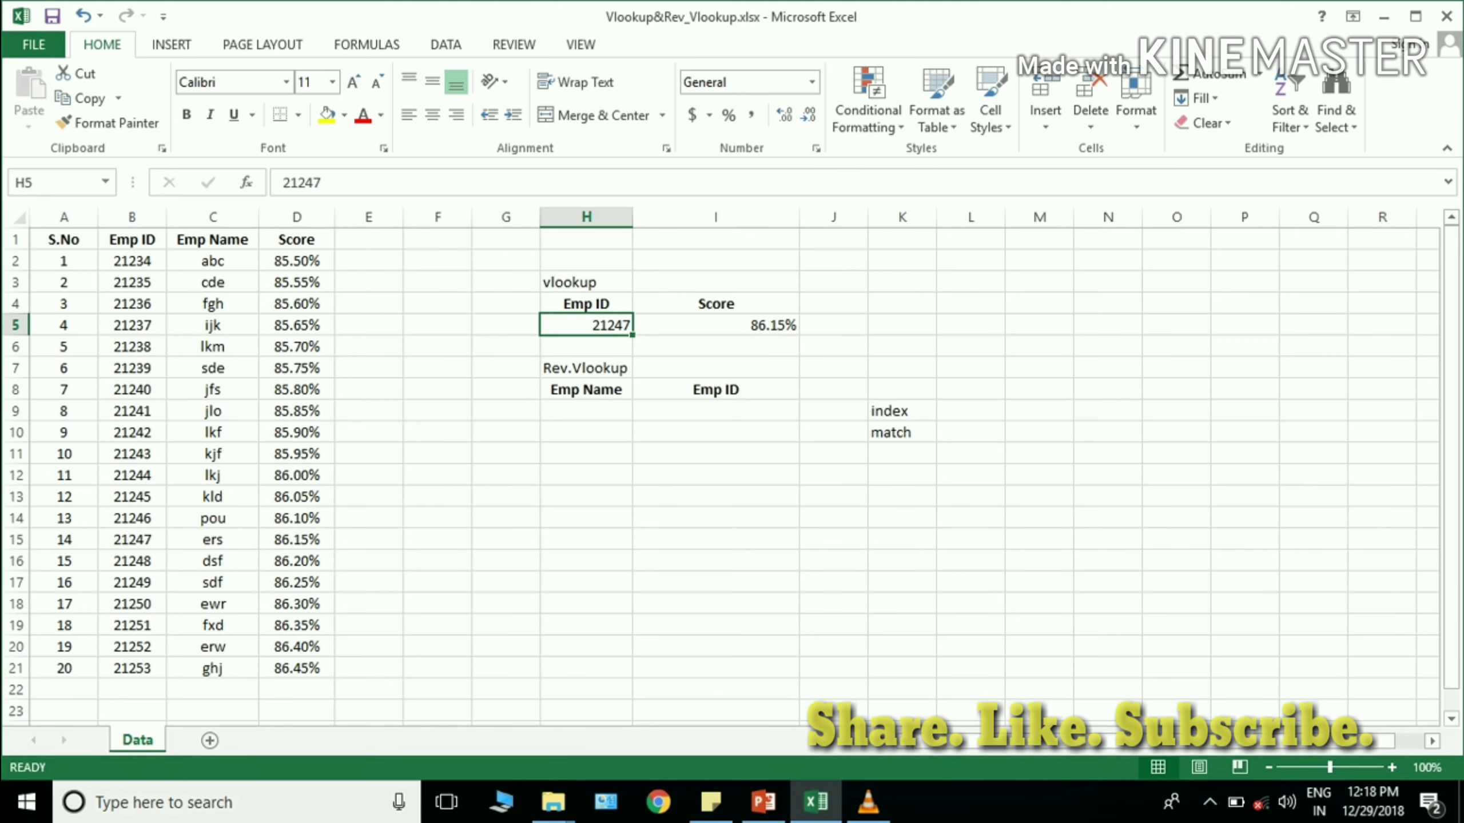
text(23546)
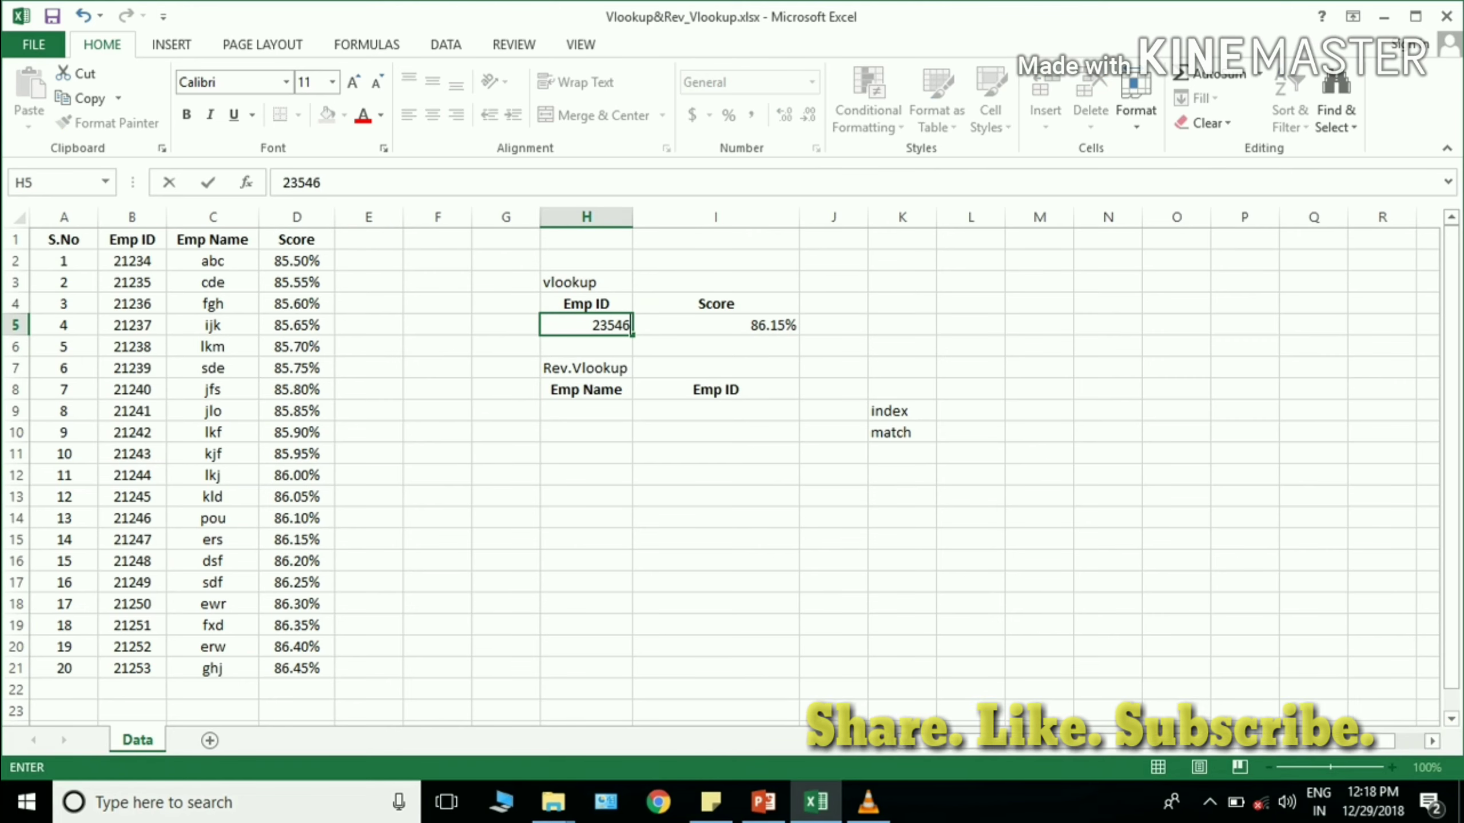
key(Return)
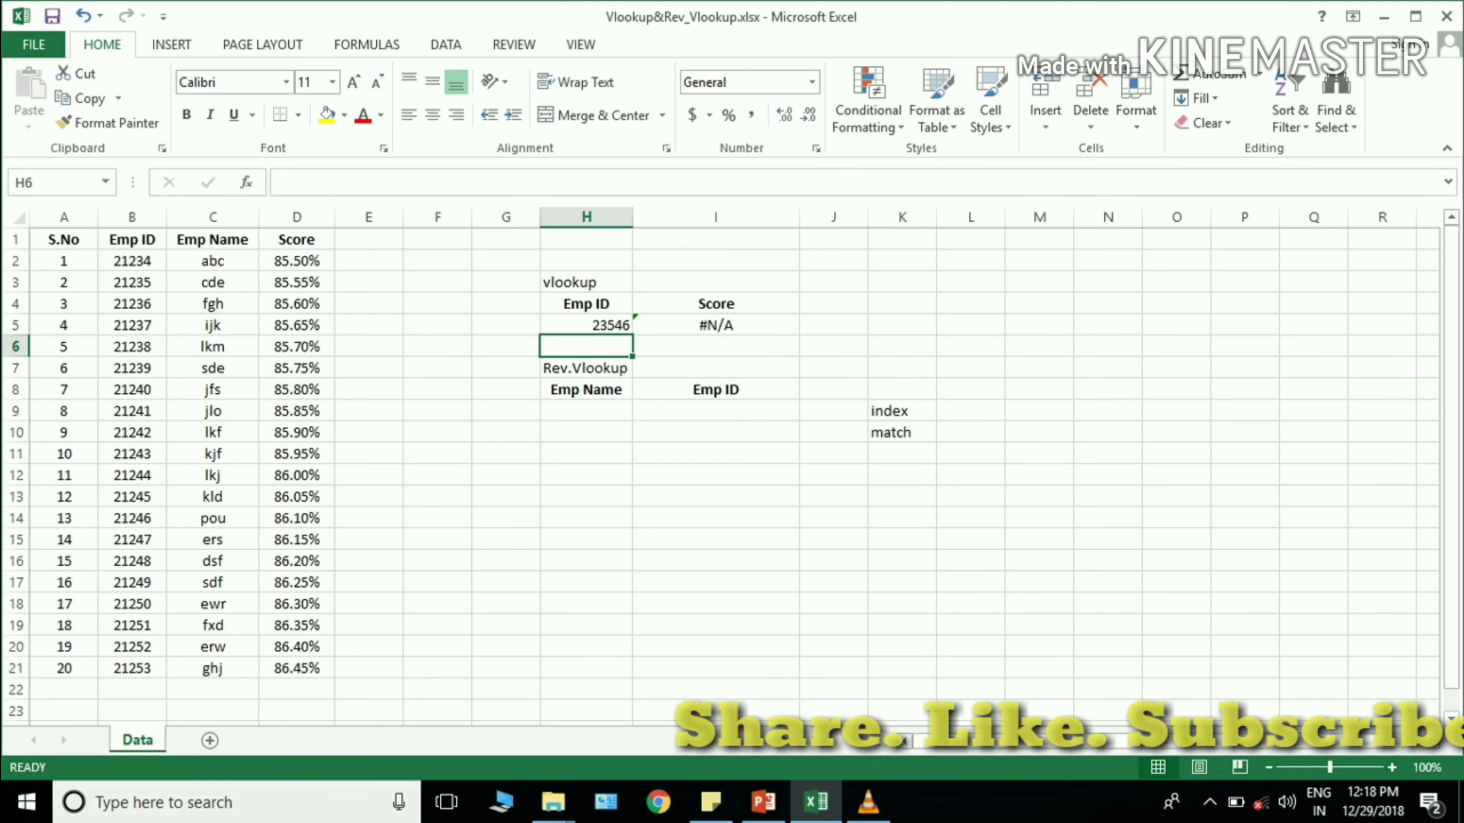
click(716, 325)
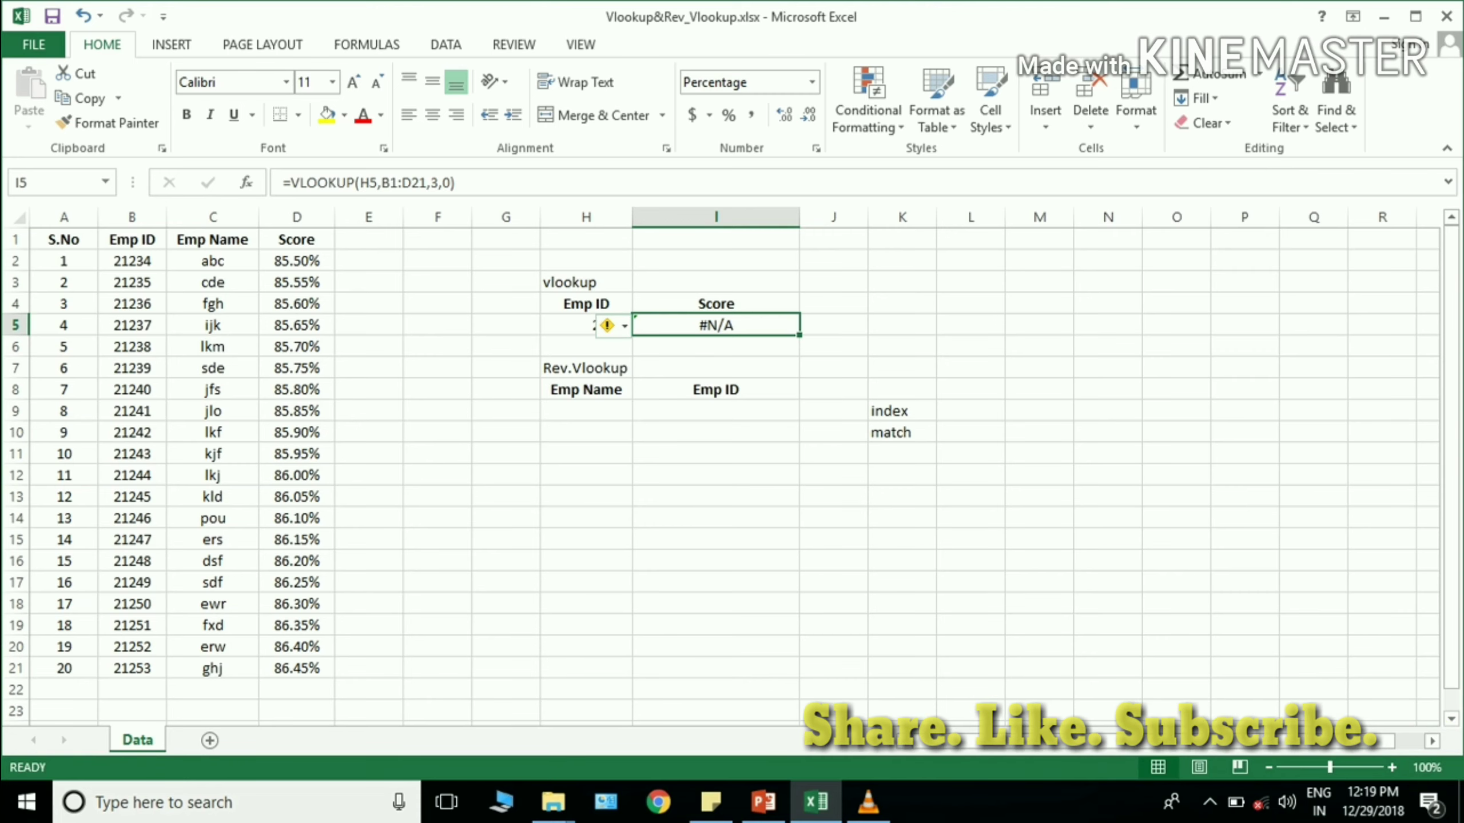
click(586, 346)
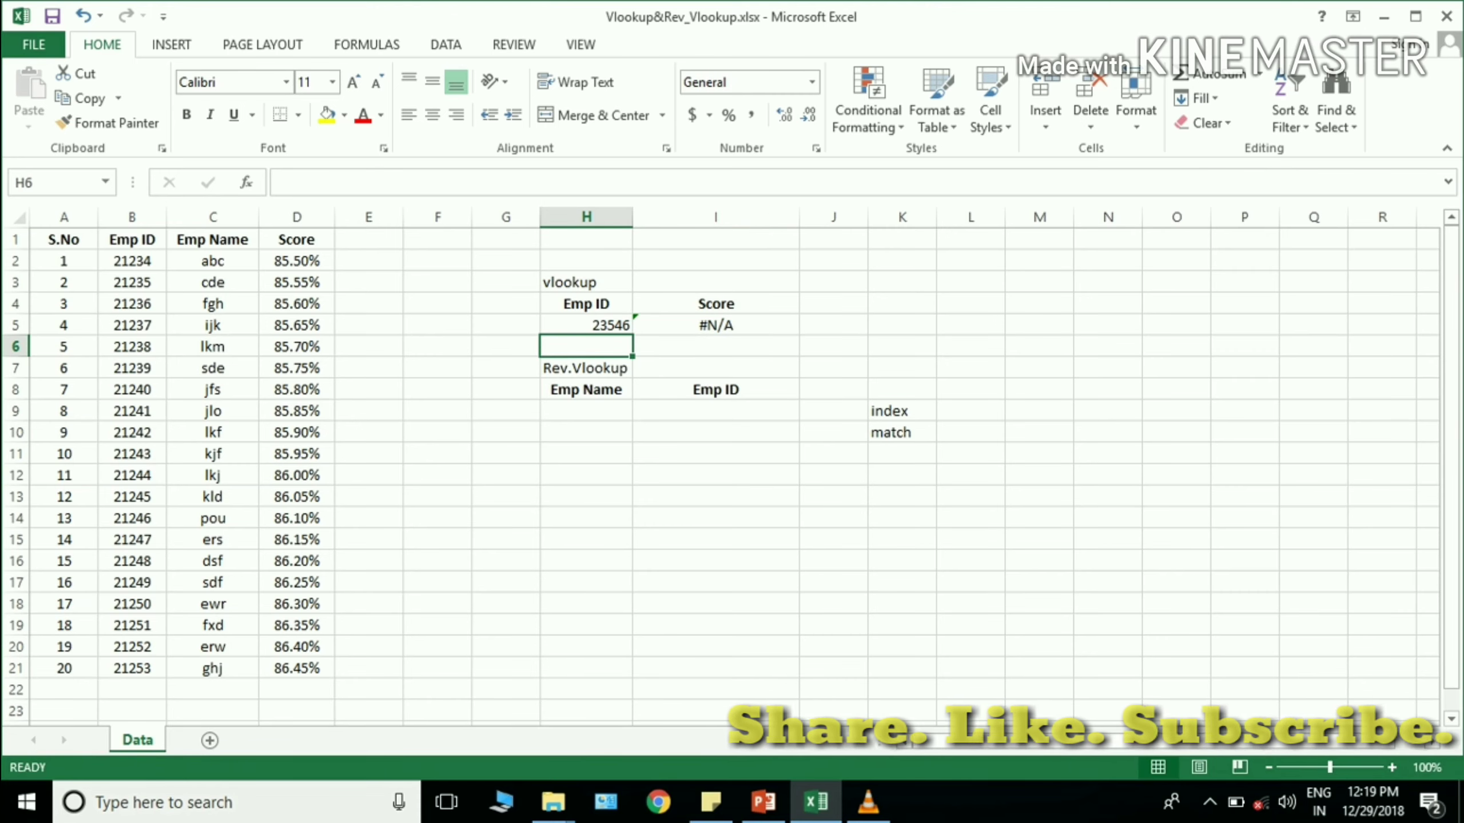
click(586, 326)
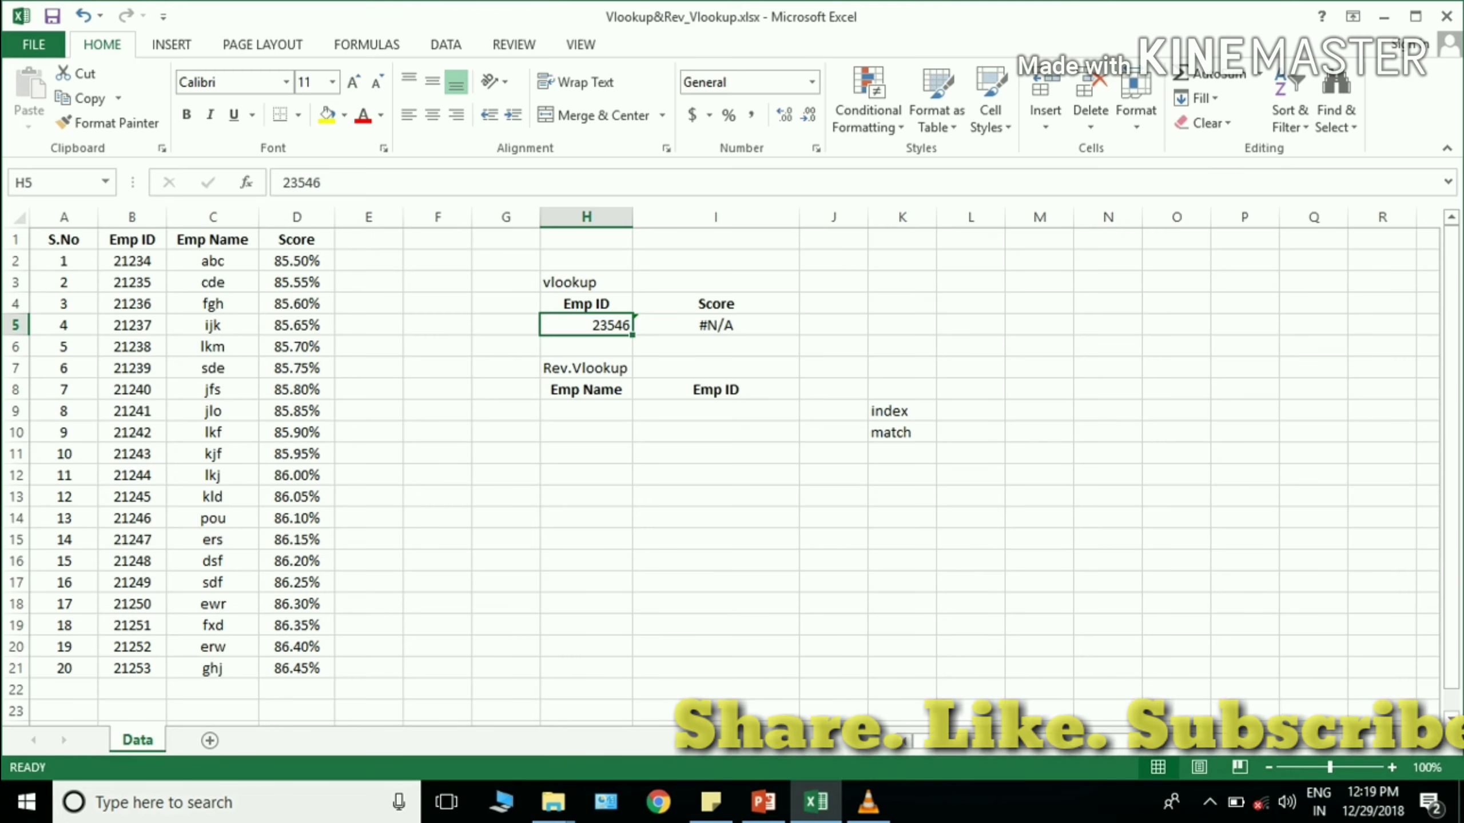
Enter abc as the Emp Name lookup value in H9 of the Rev.Vlookup section
mouse_move(902, 410)
mouse_down()
mouse_move(902, 454)
mouse_move(901, 432)
mouse_up()
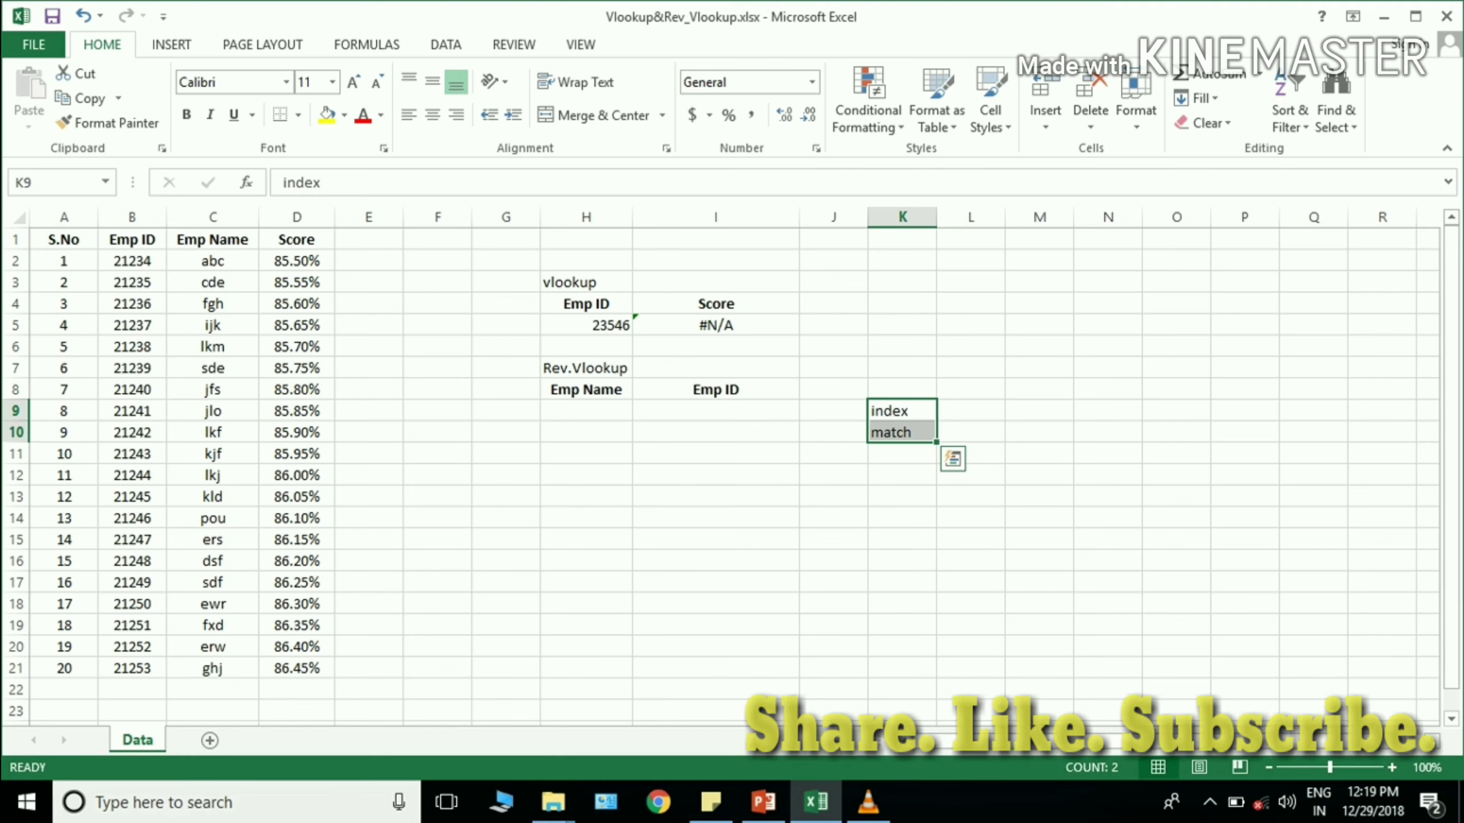
click(132, 217)
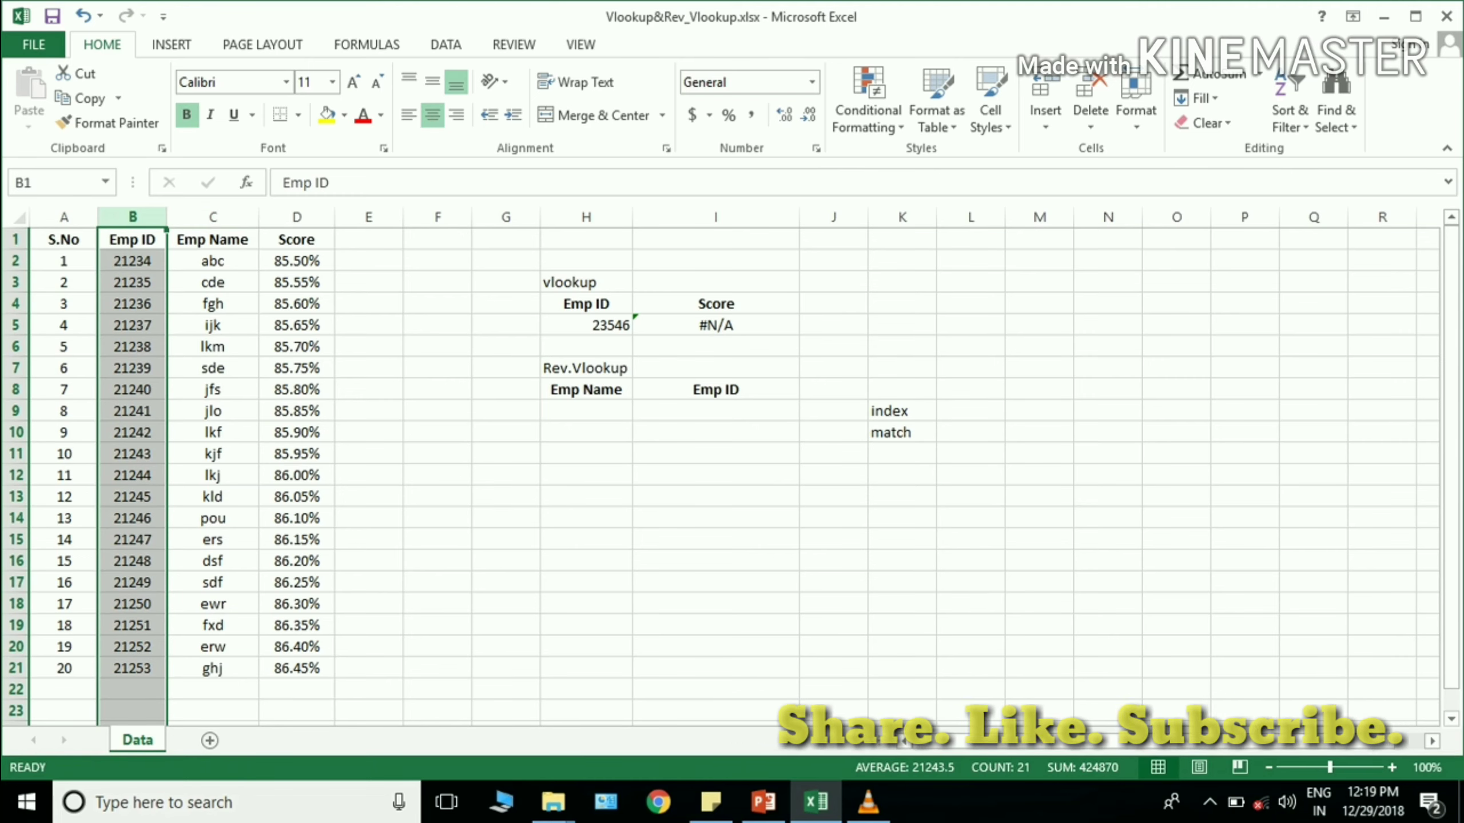
click(586, 411)
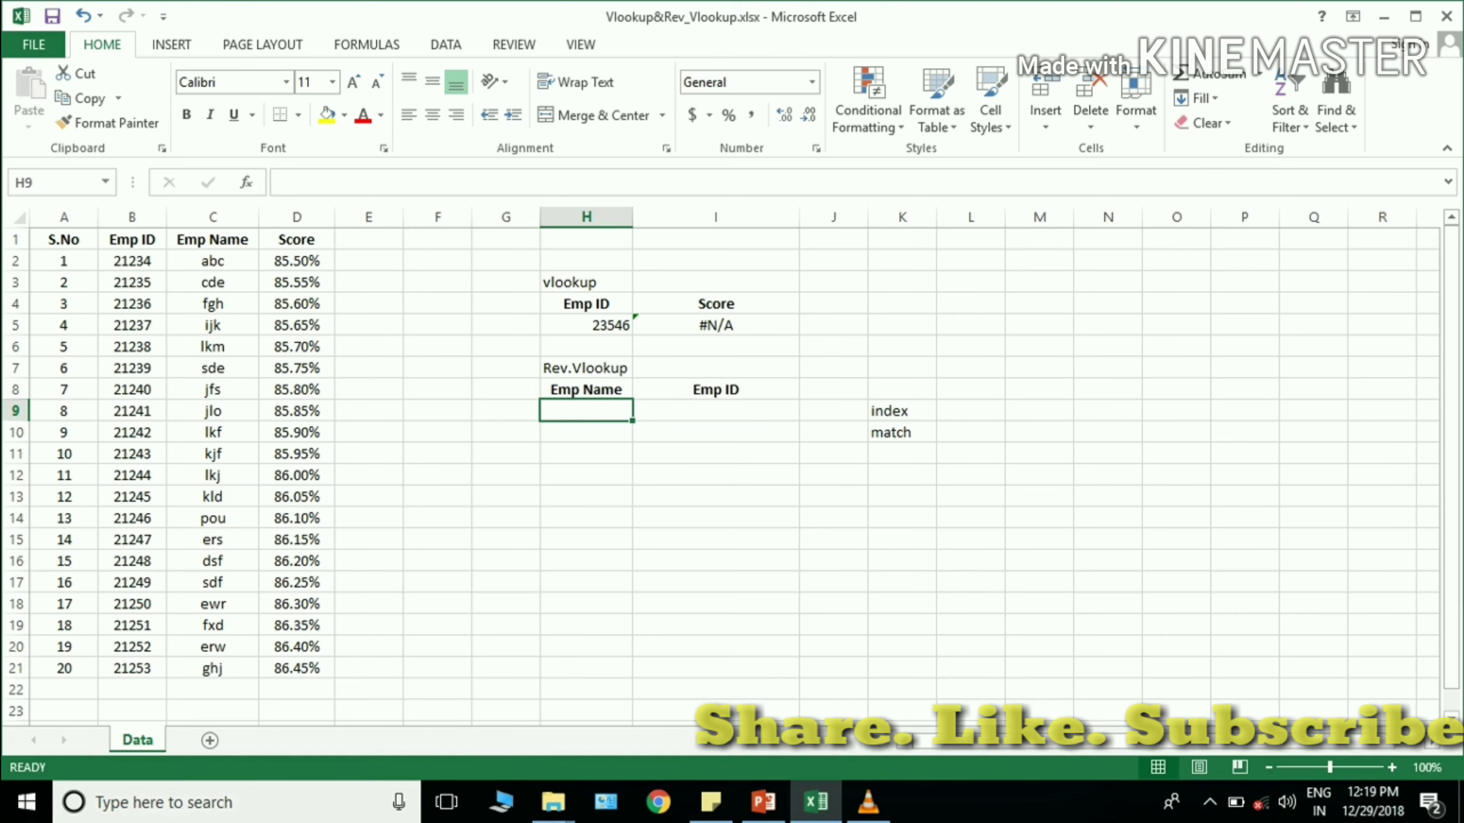
text(abc)
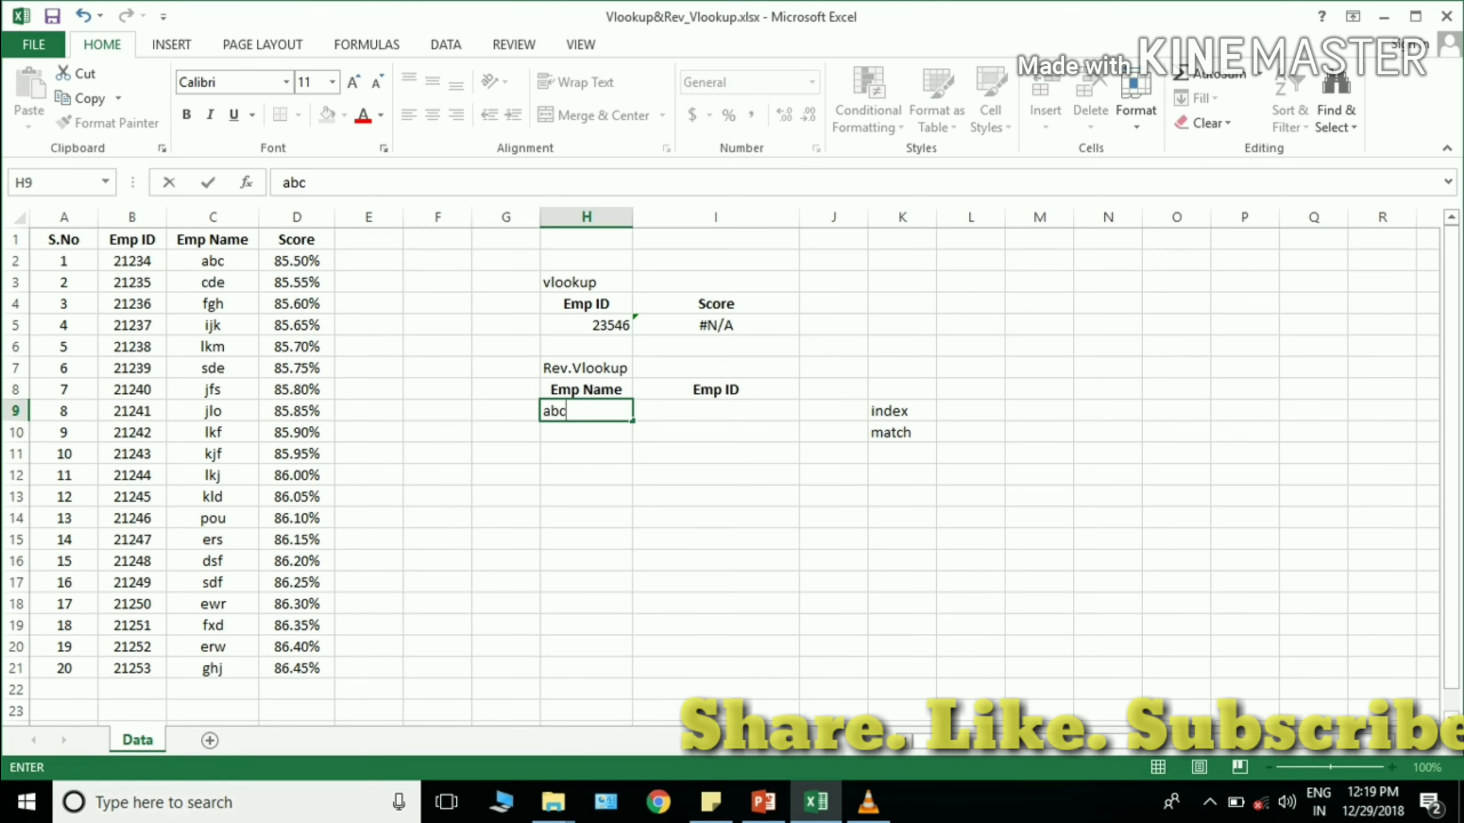
key(Return)
Examine how the Rev.Vlookup cells H9 and I9 relate to the table's Emp ID, Emp Name and Score columns
click(716, 411)
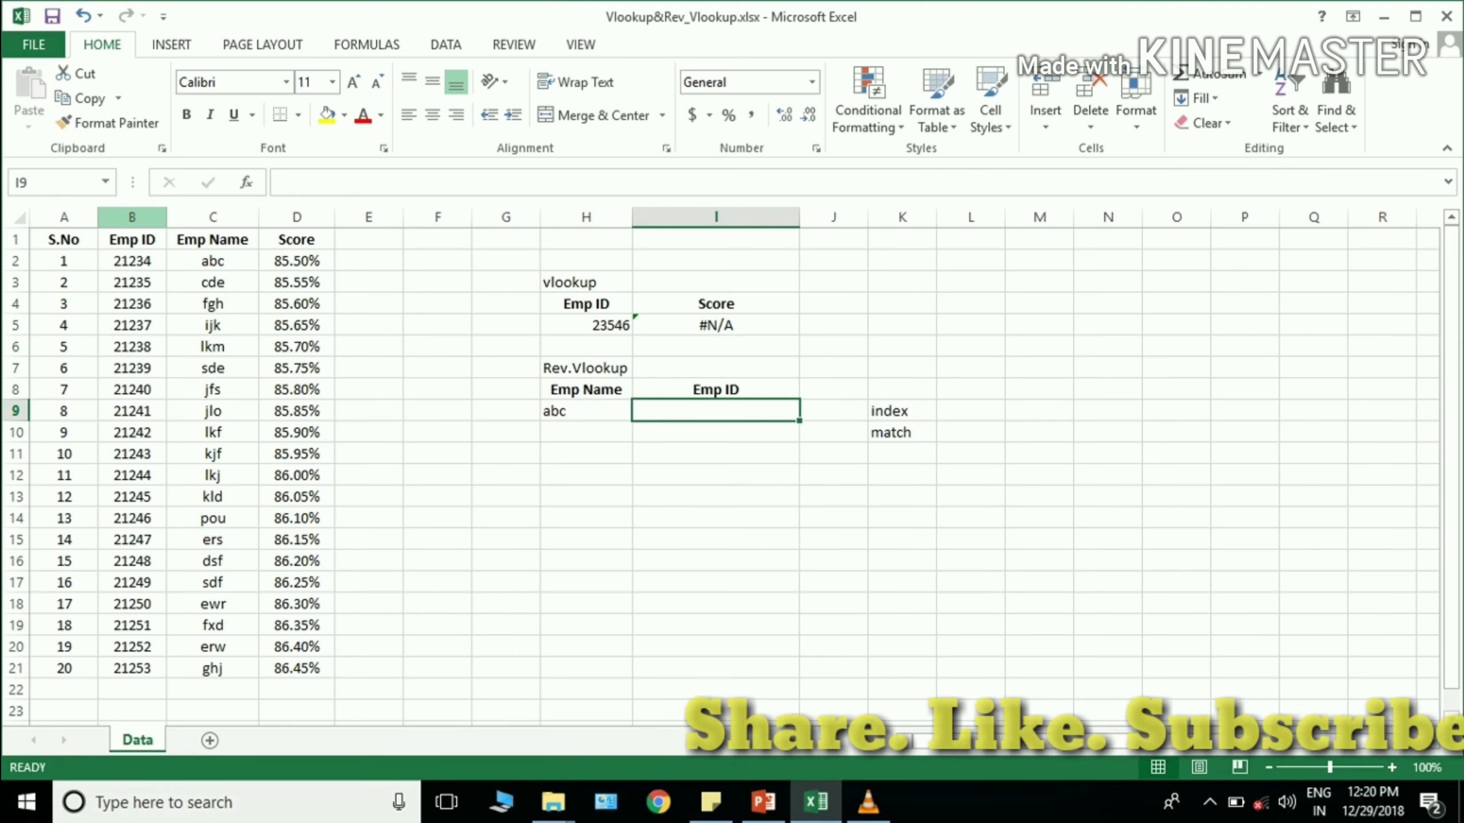
click(132, 218)
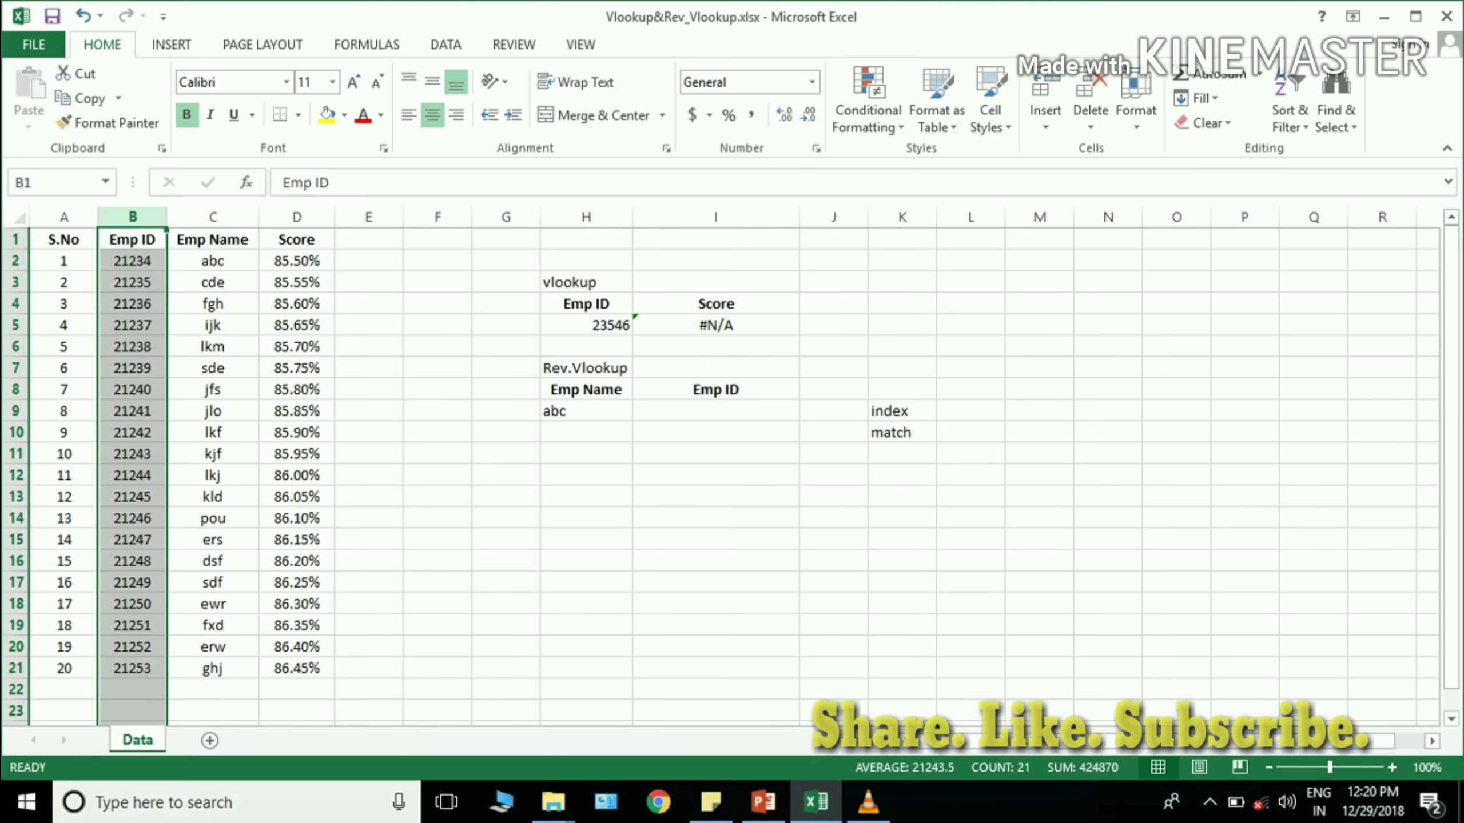
drag(132, 216, 296, 217)
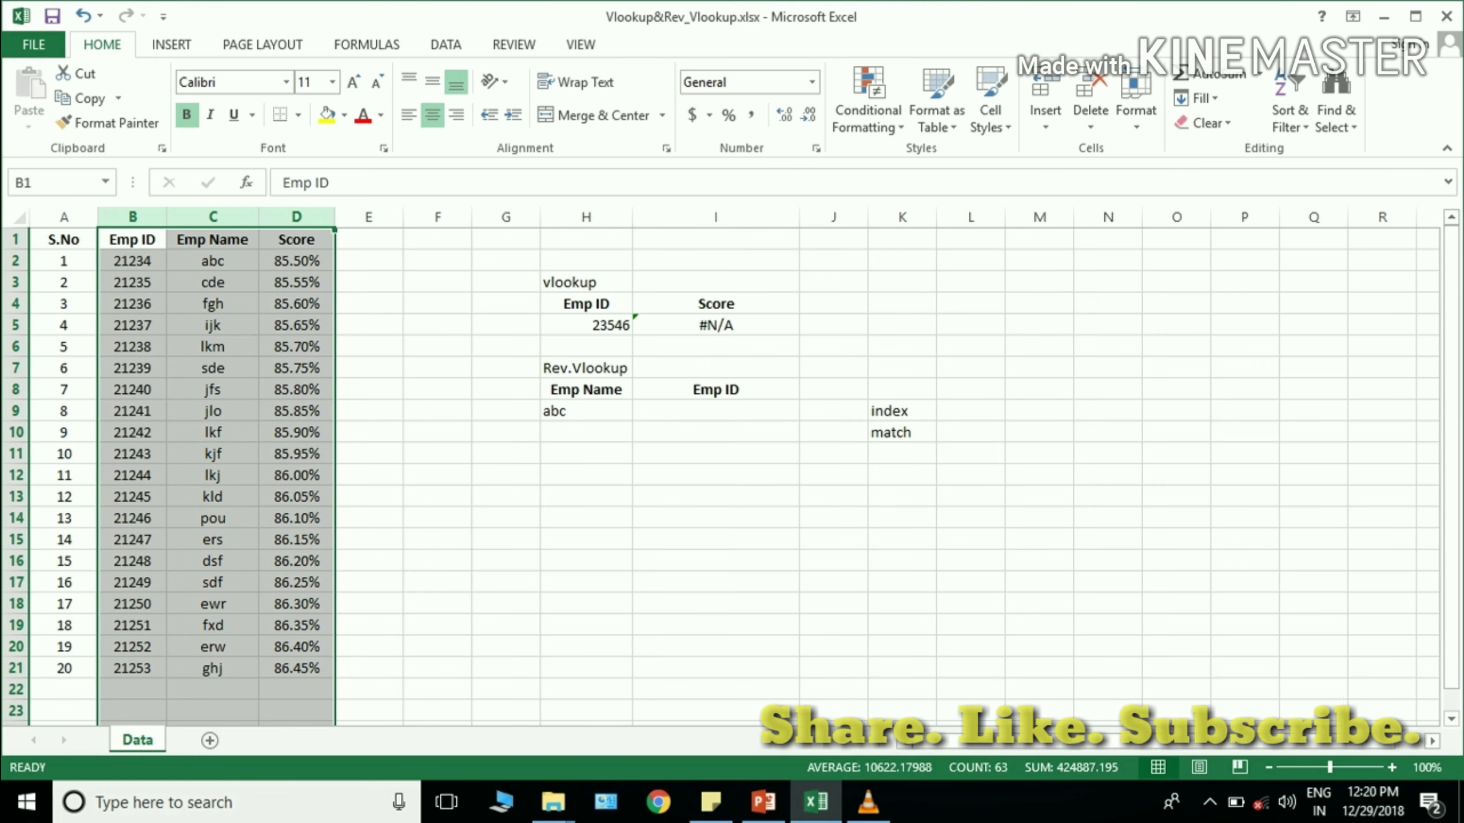
click(586, 410)
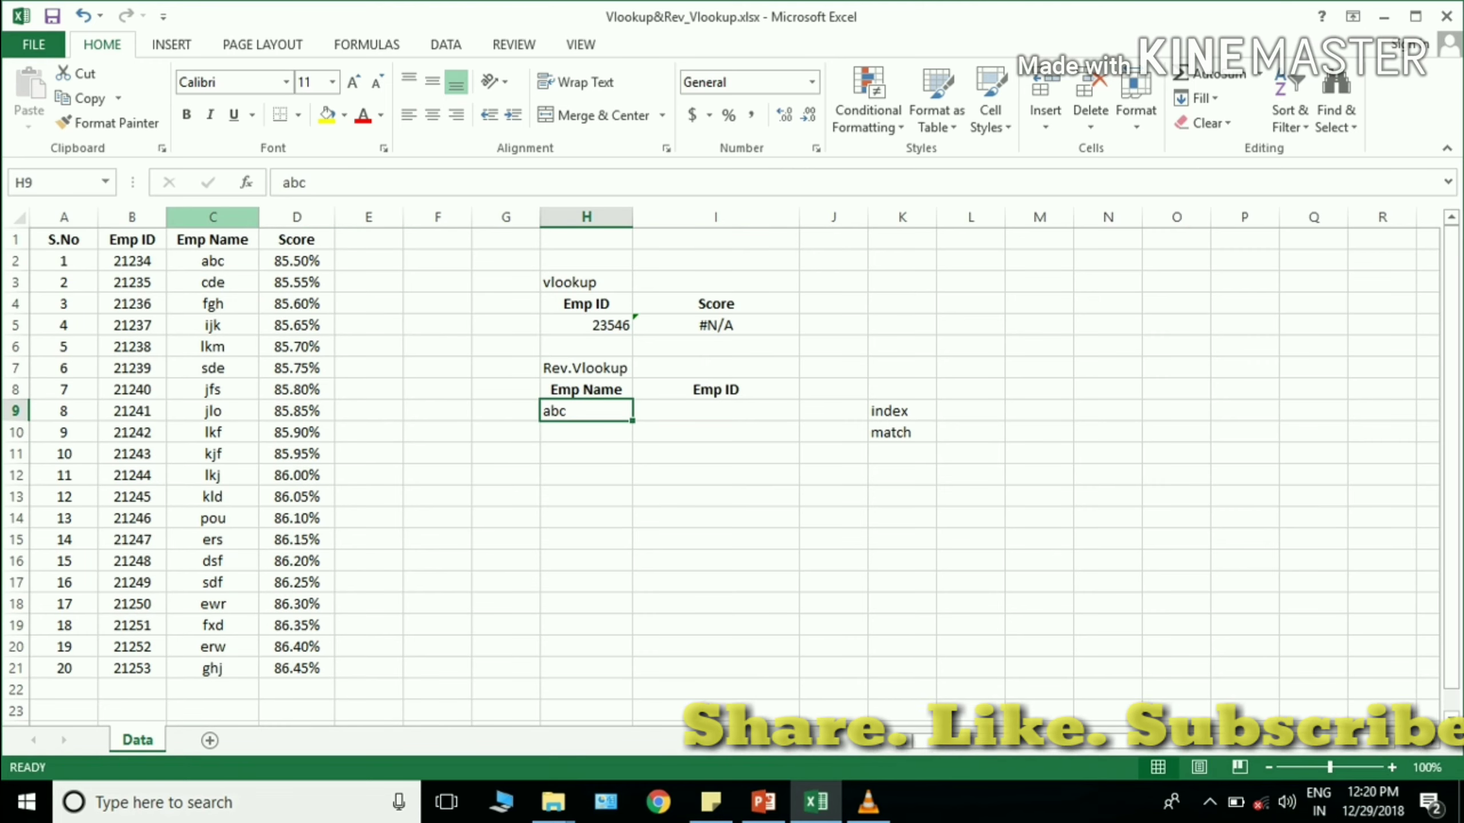
click(212, 217)
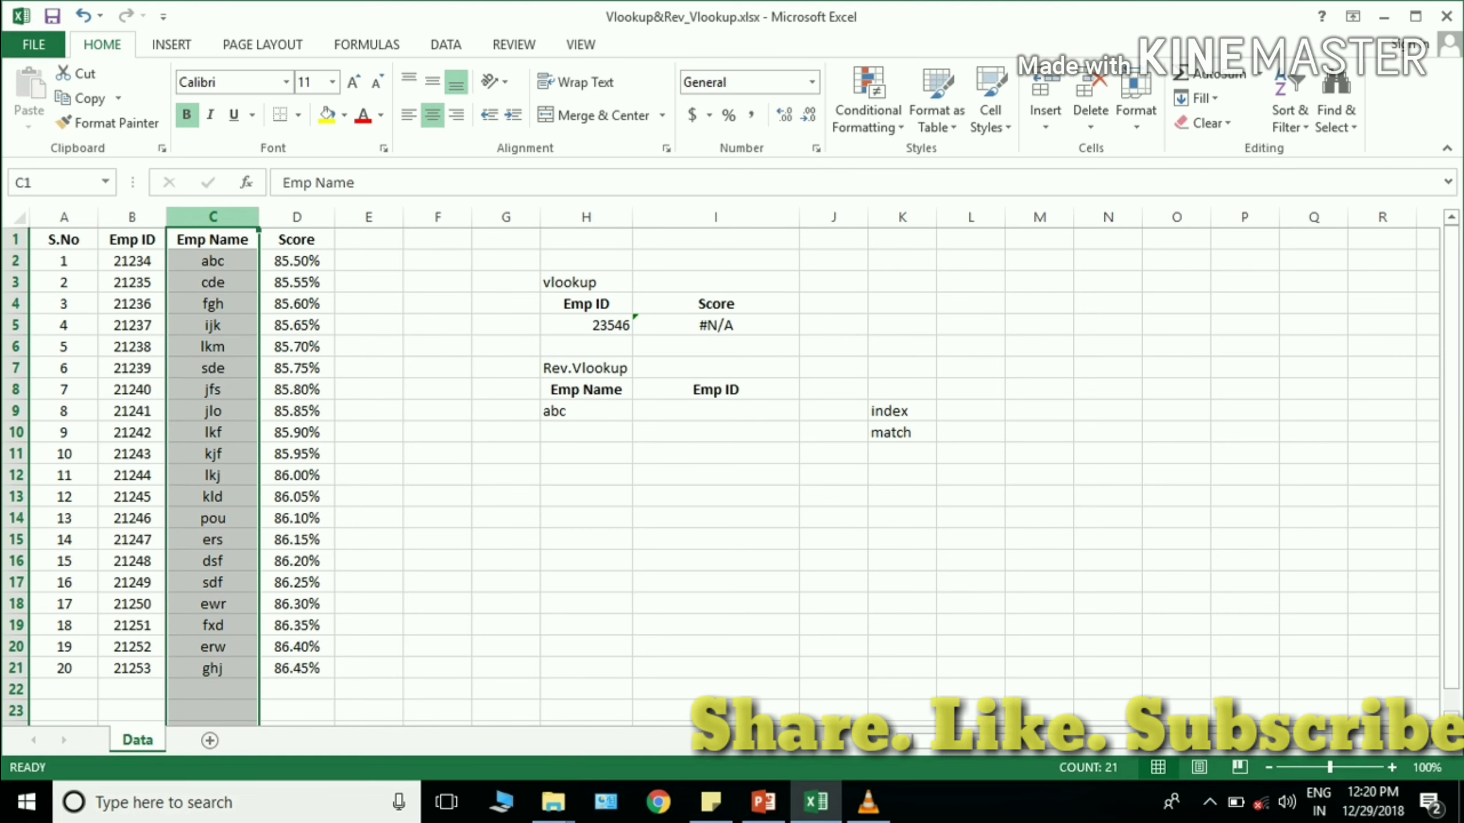
Examine the order of the Emp ID and Emp Name columns and the index and match notes in K9:K10
key(Left)
key(Left)
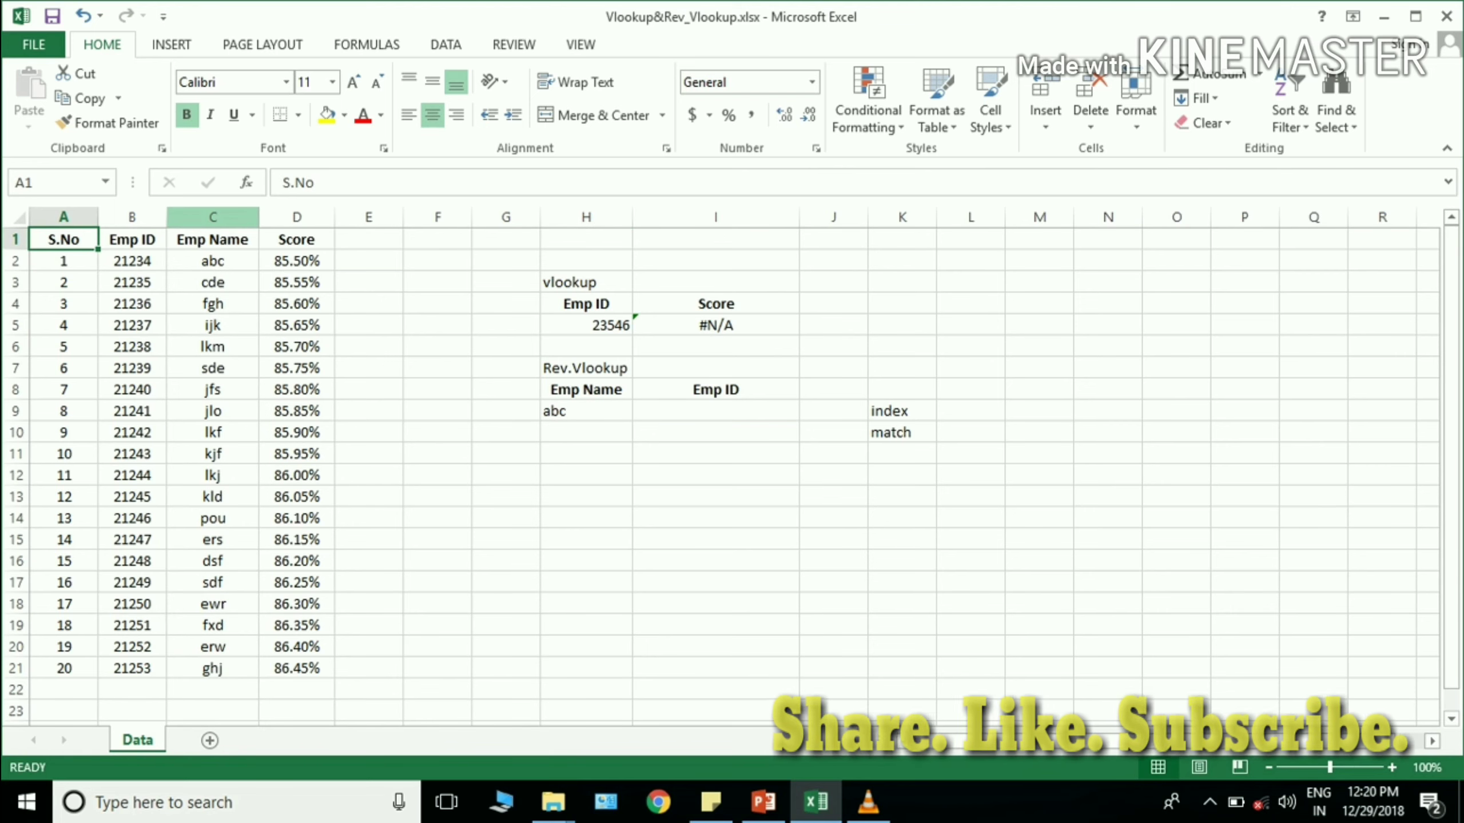
key(Right)
key(Right)
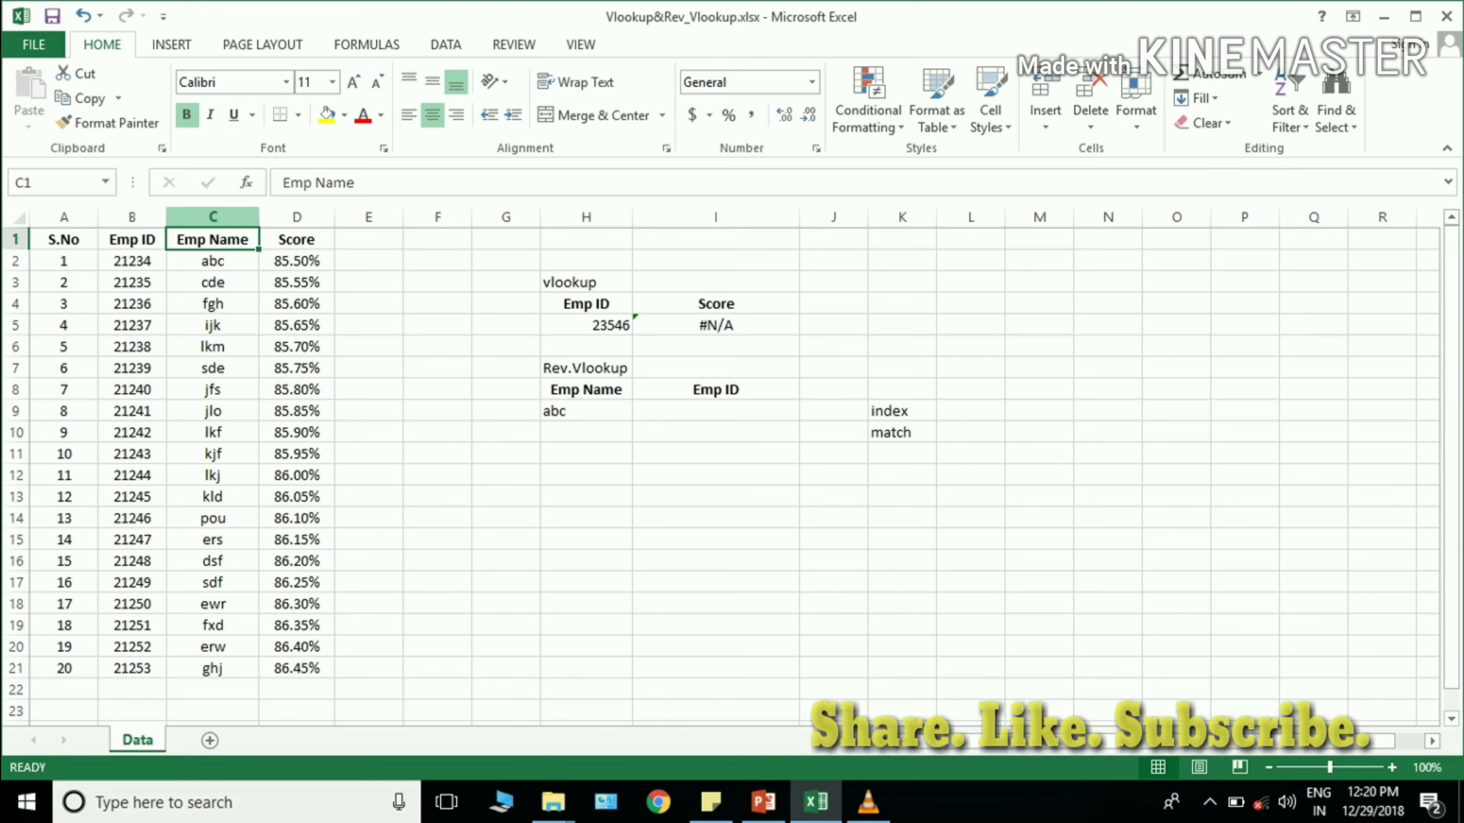
key(ctrl+space)
key(shift+Left)
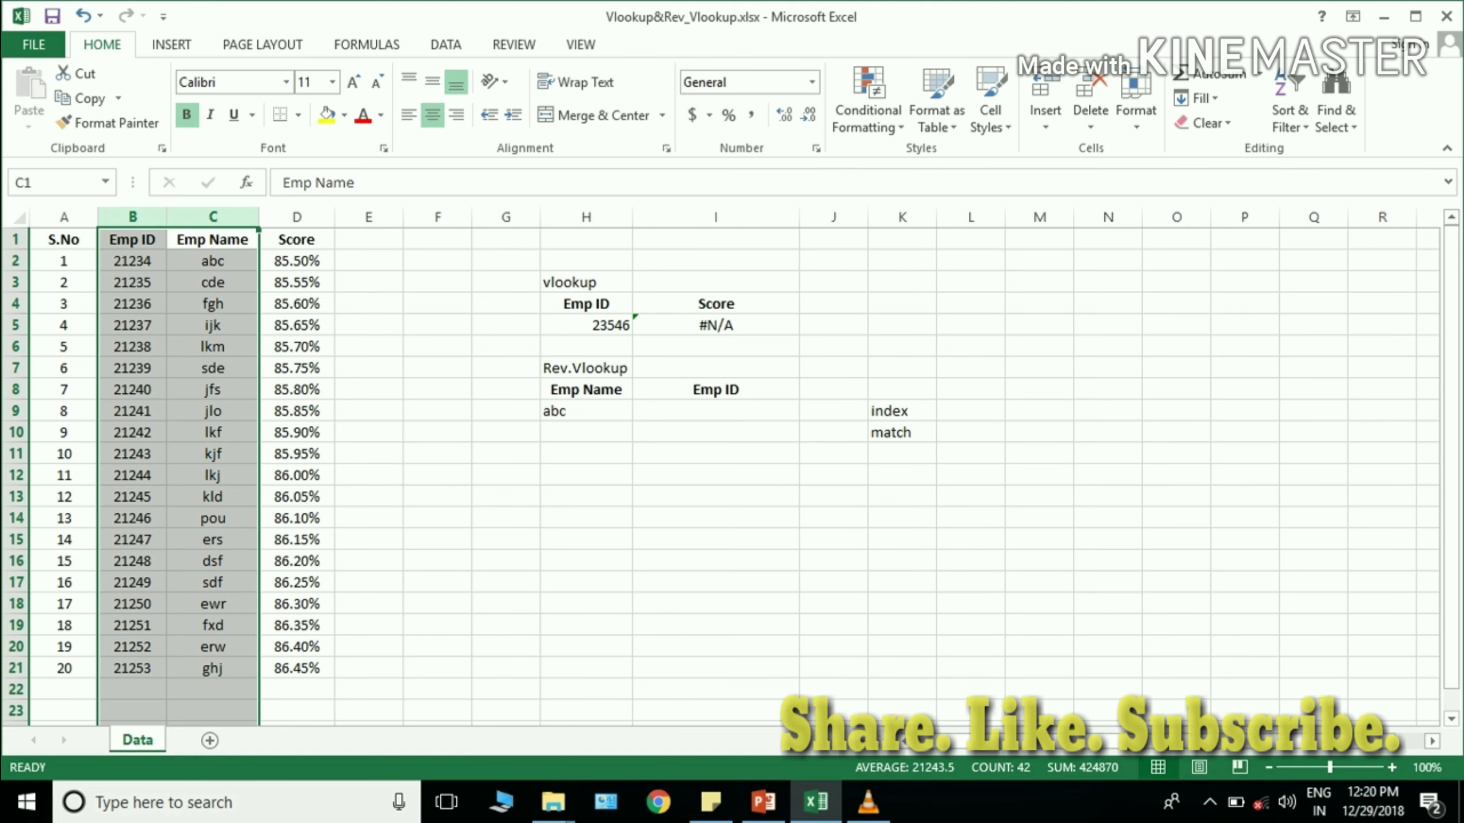
drag(902, 411, 902, 454)
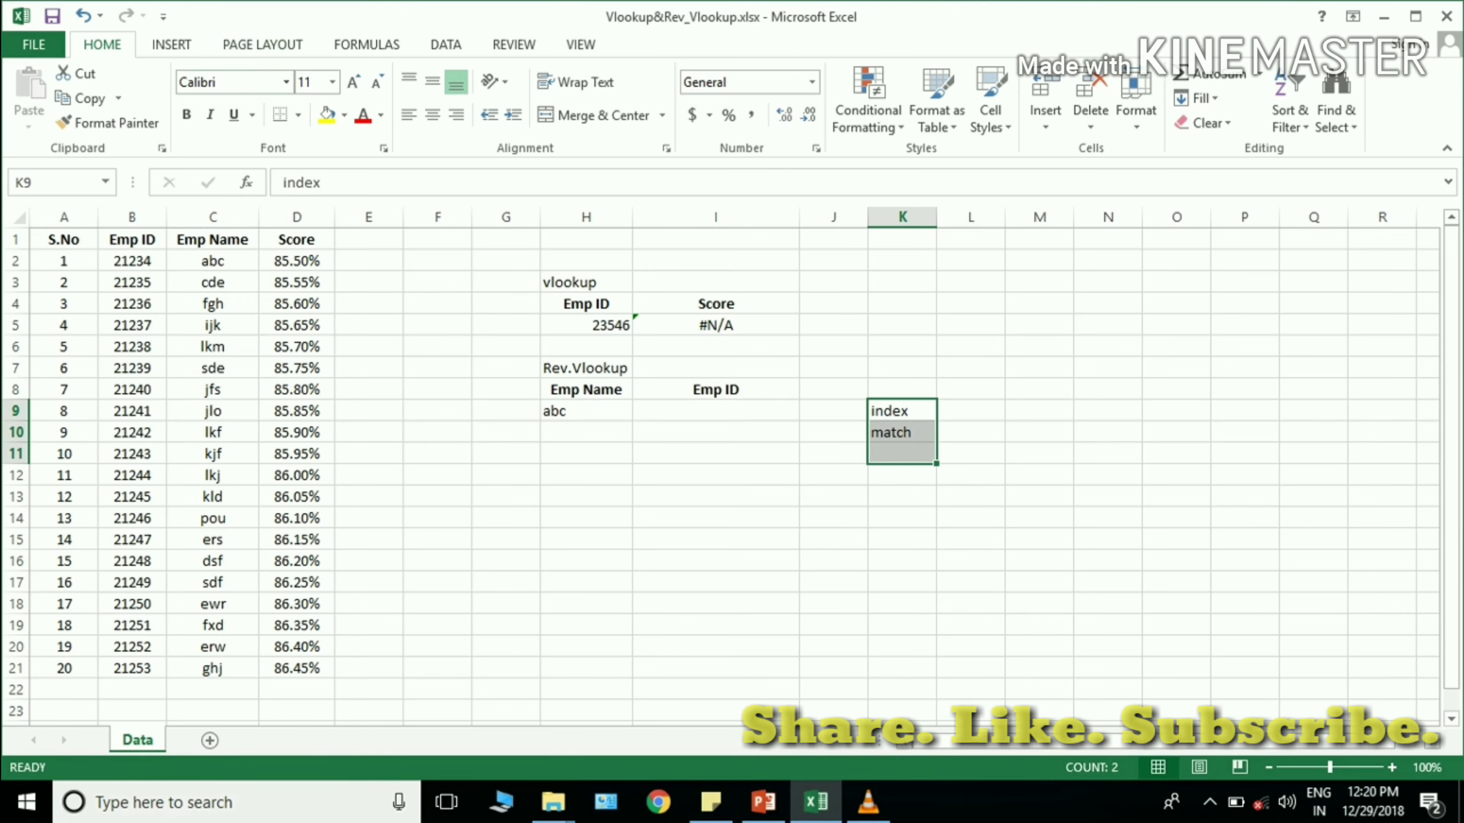
click(132, 217)
key(ctrl+c)
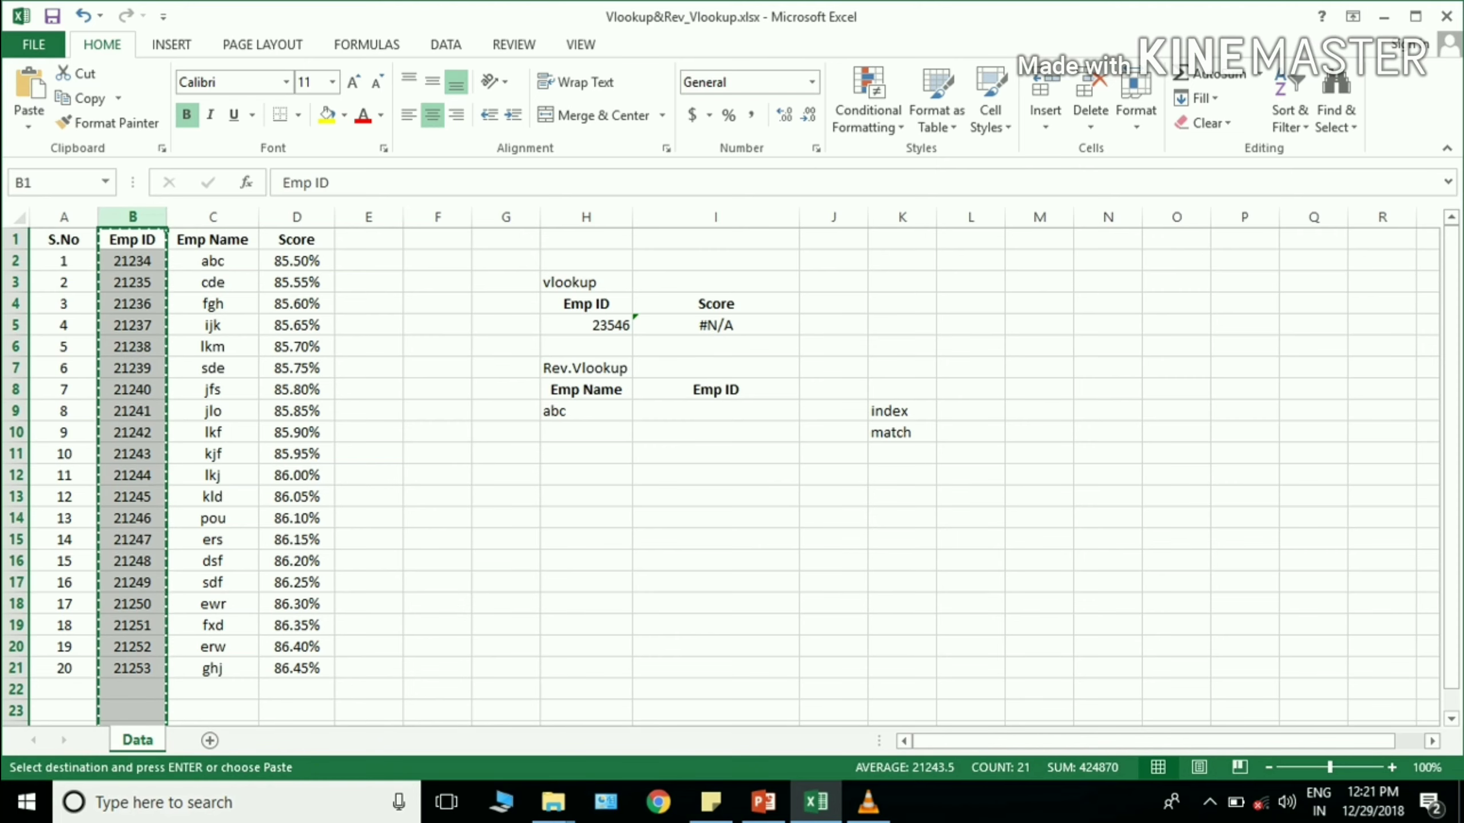
Start an INDEX formula in I9 with B1:C22 as the array and a nested MATCH function as the row number
click(715, 411)
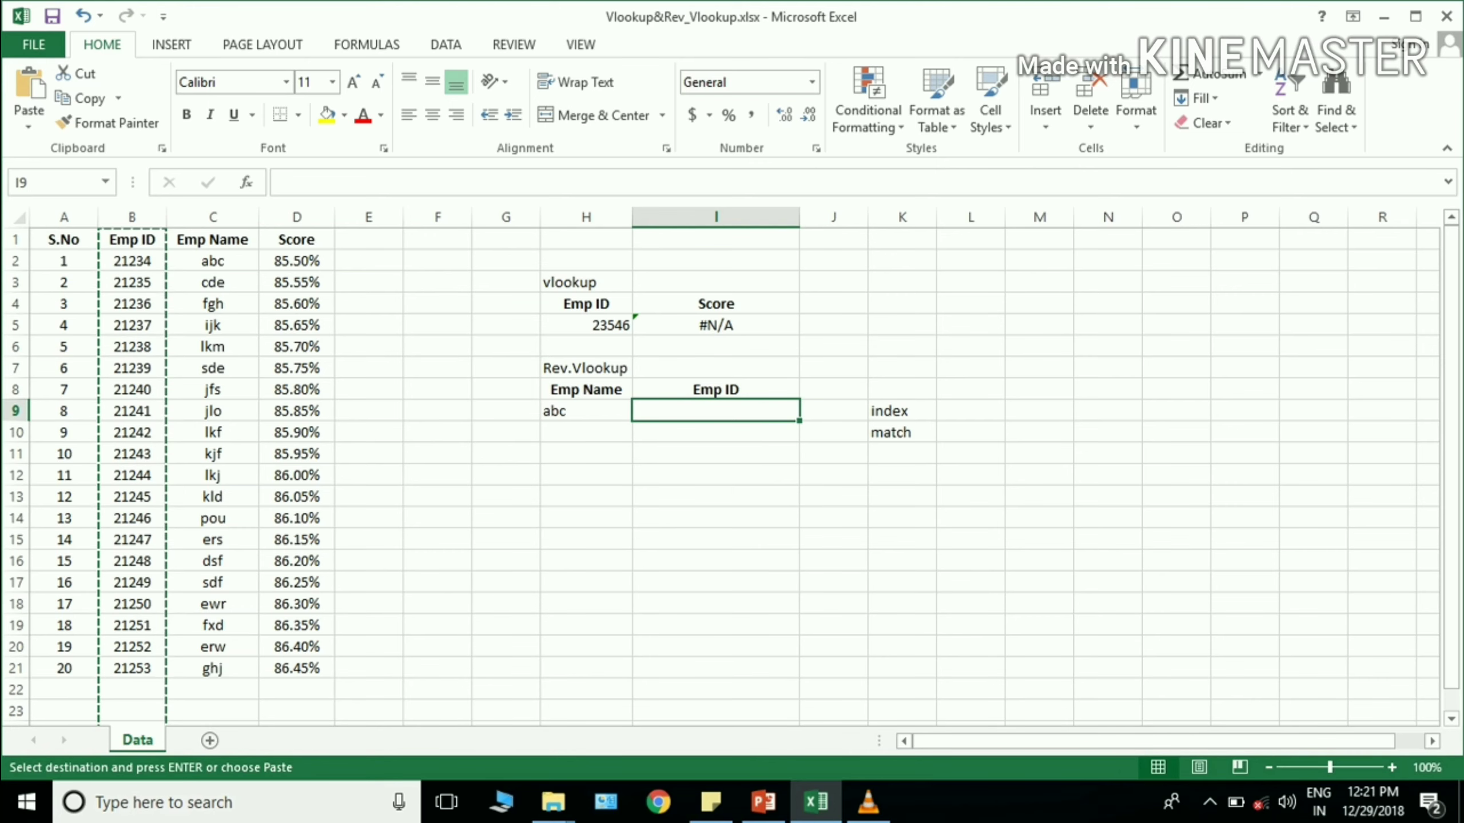
text(=in)
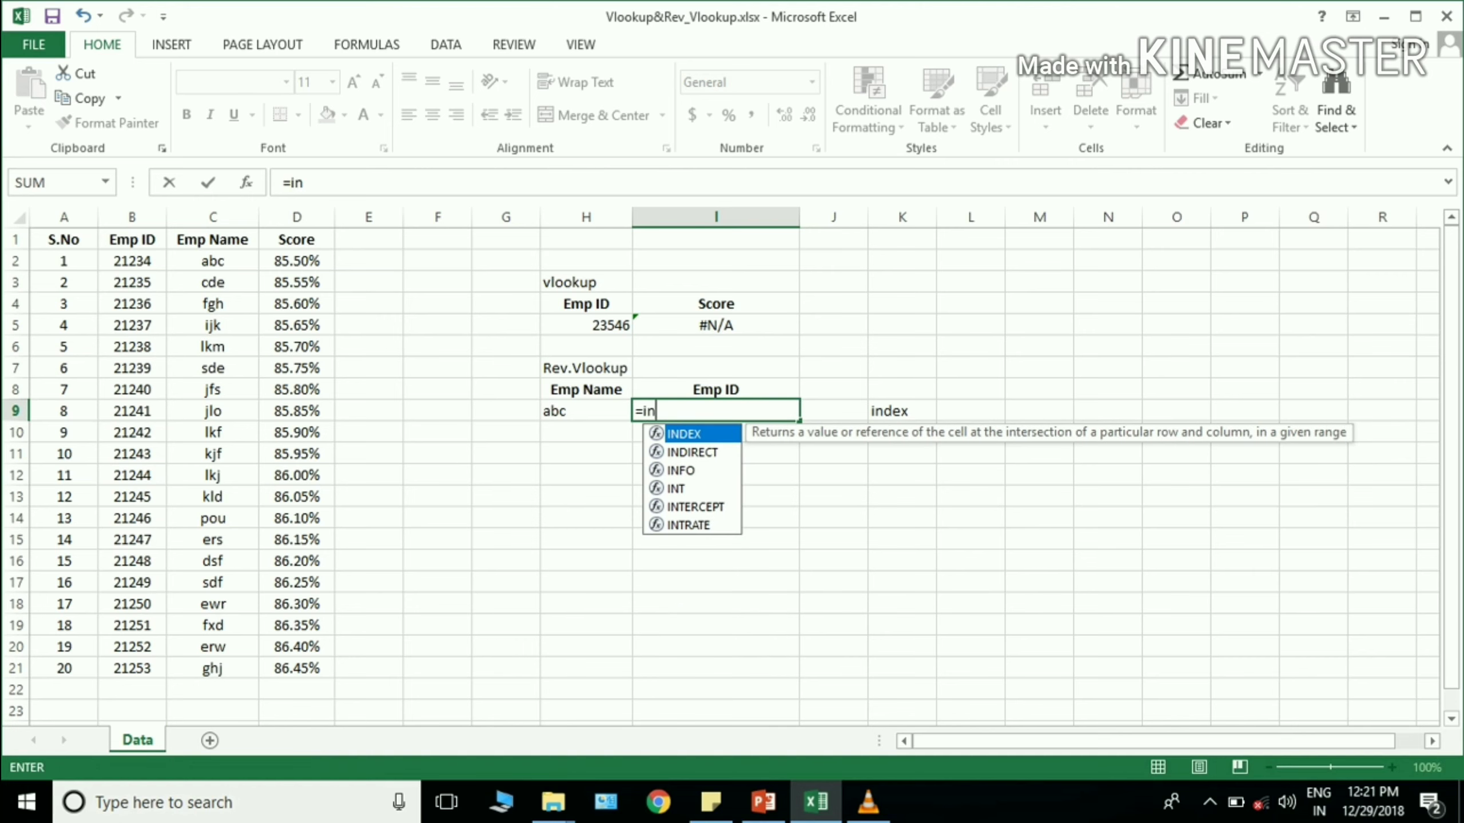
key(Tab)
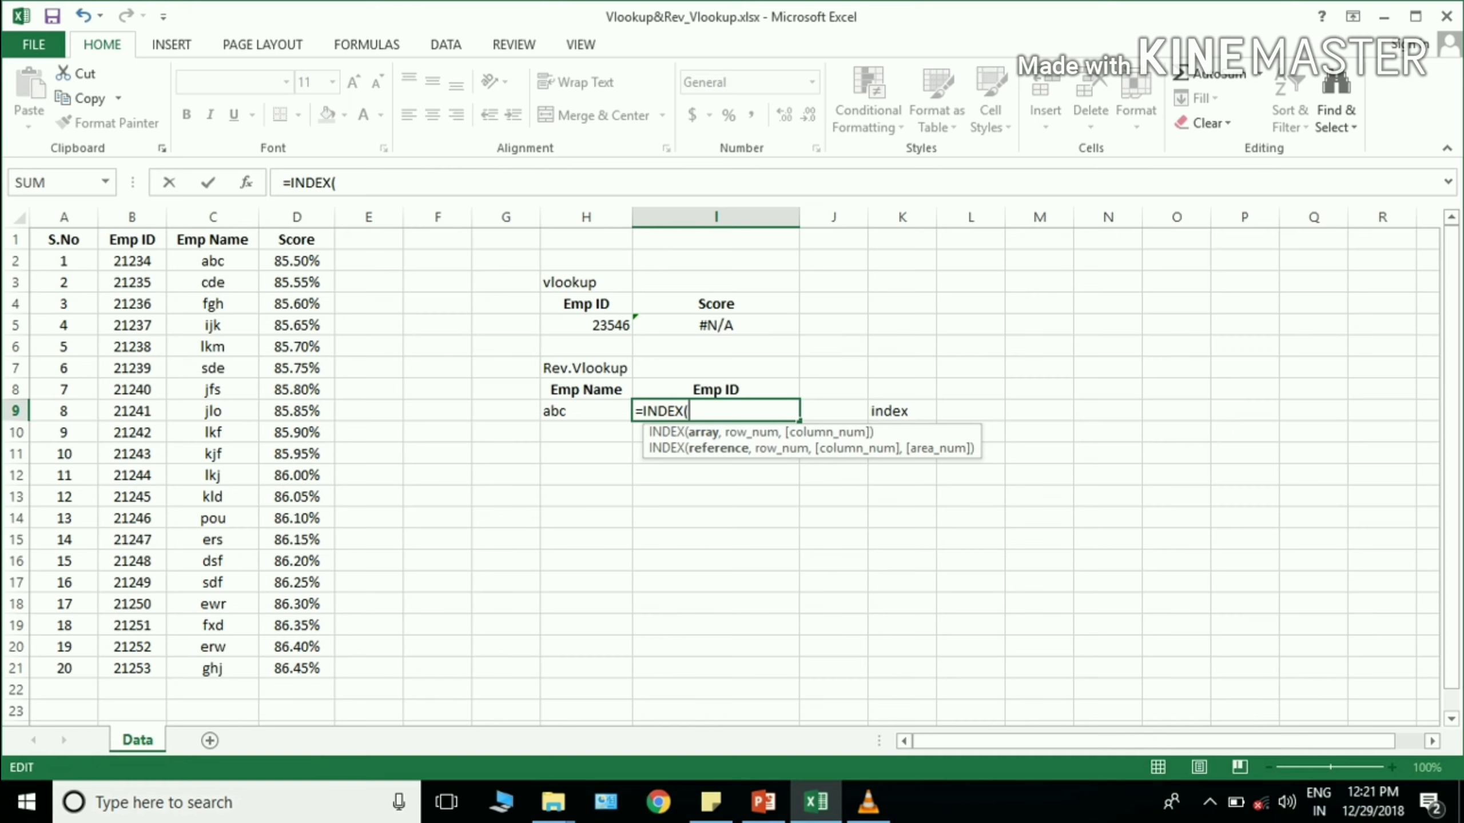
drag(132, 239, 253, 692)
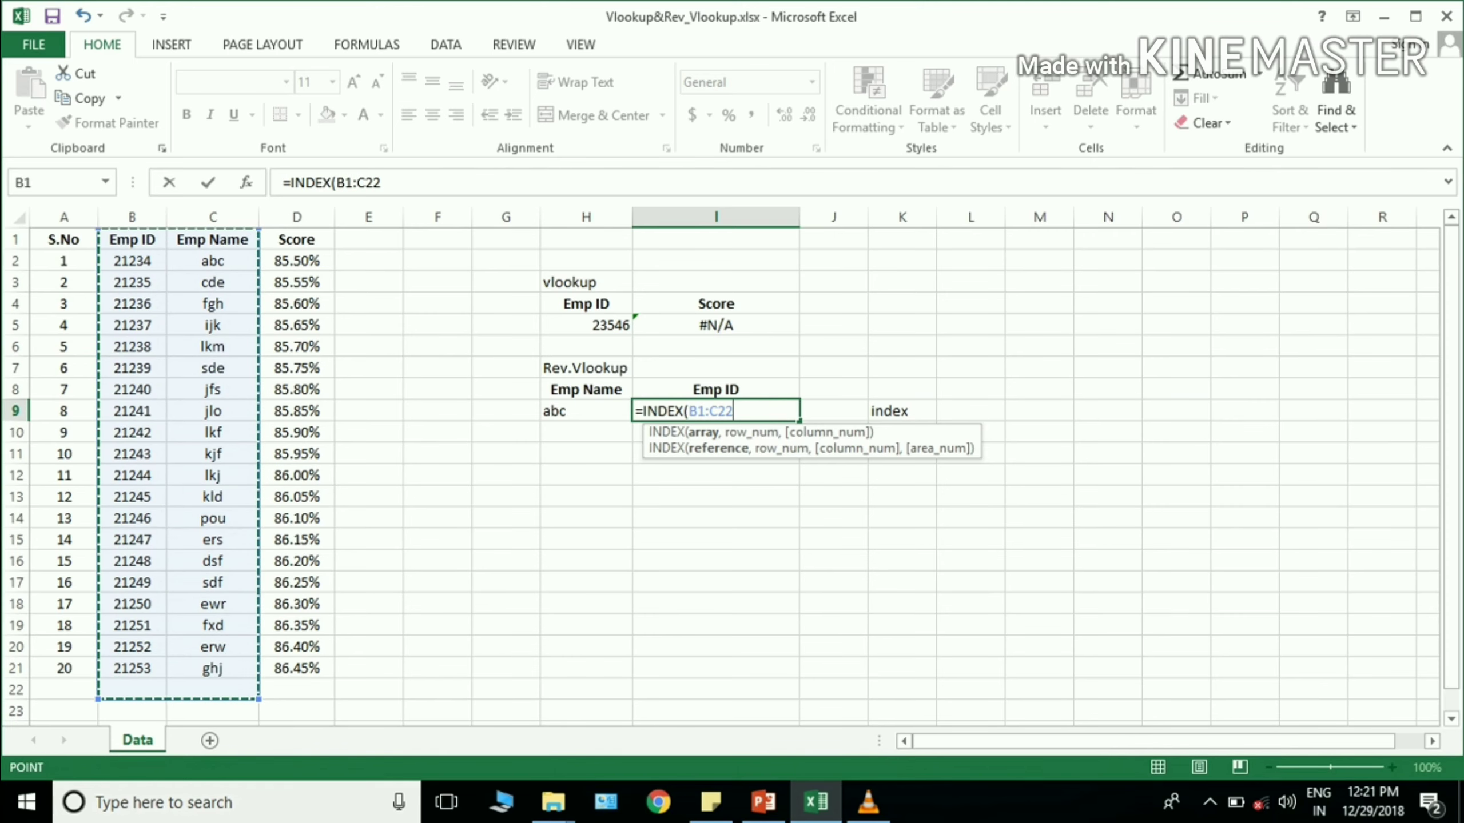
text(,)
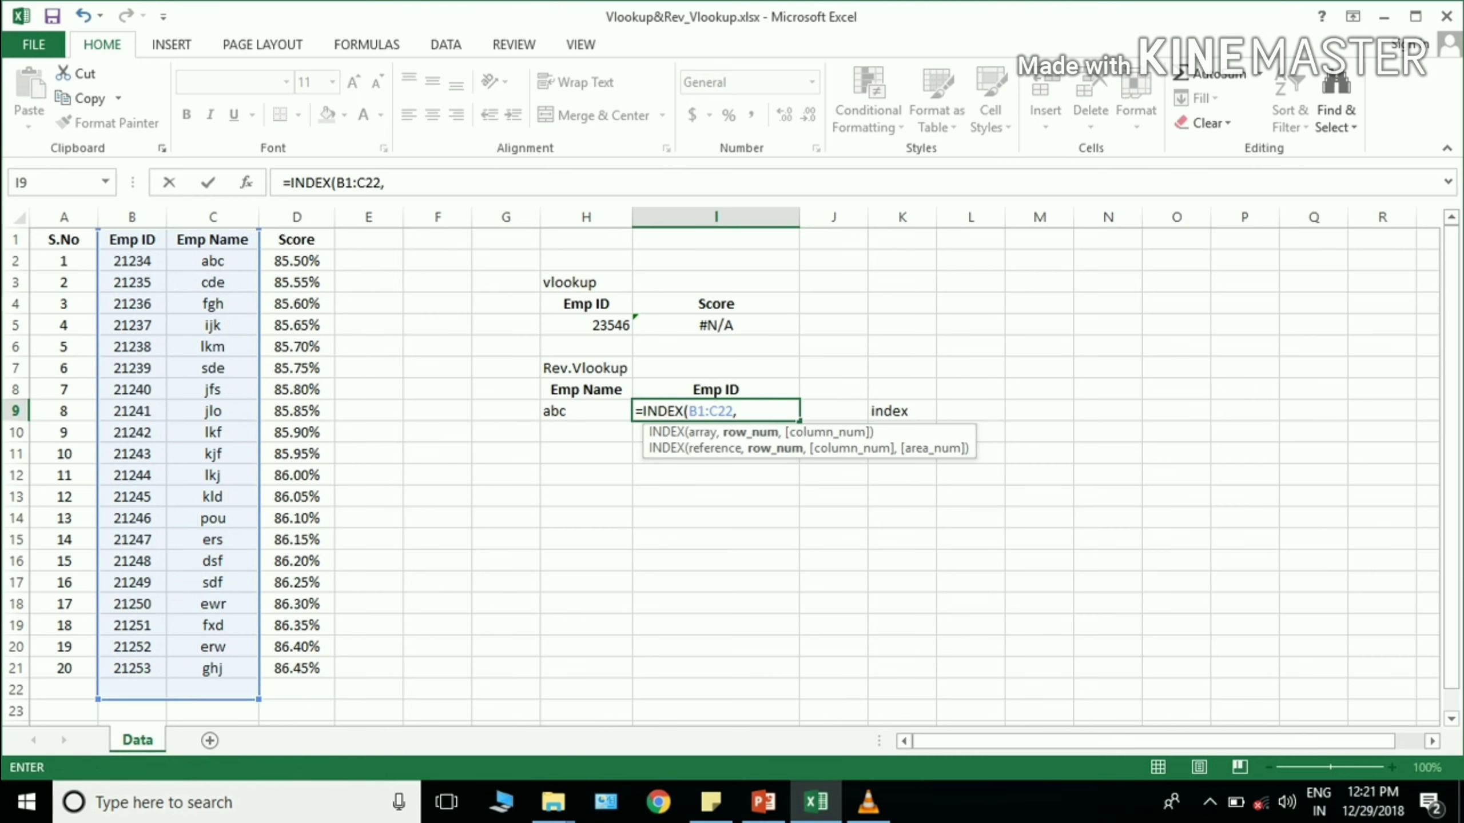
text(ma)
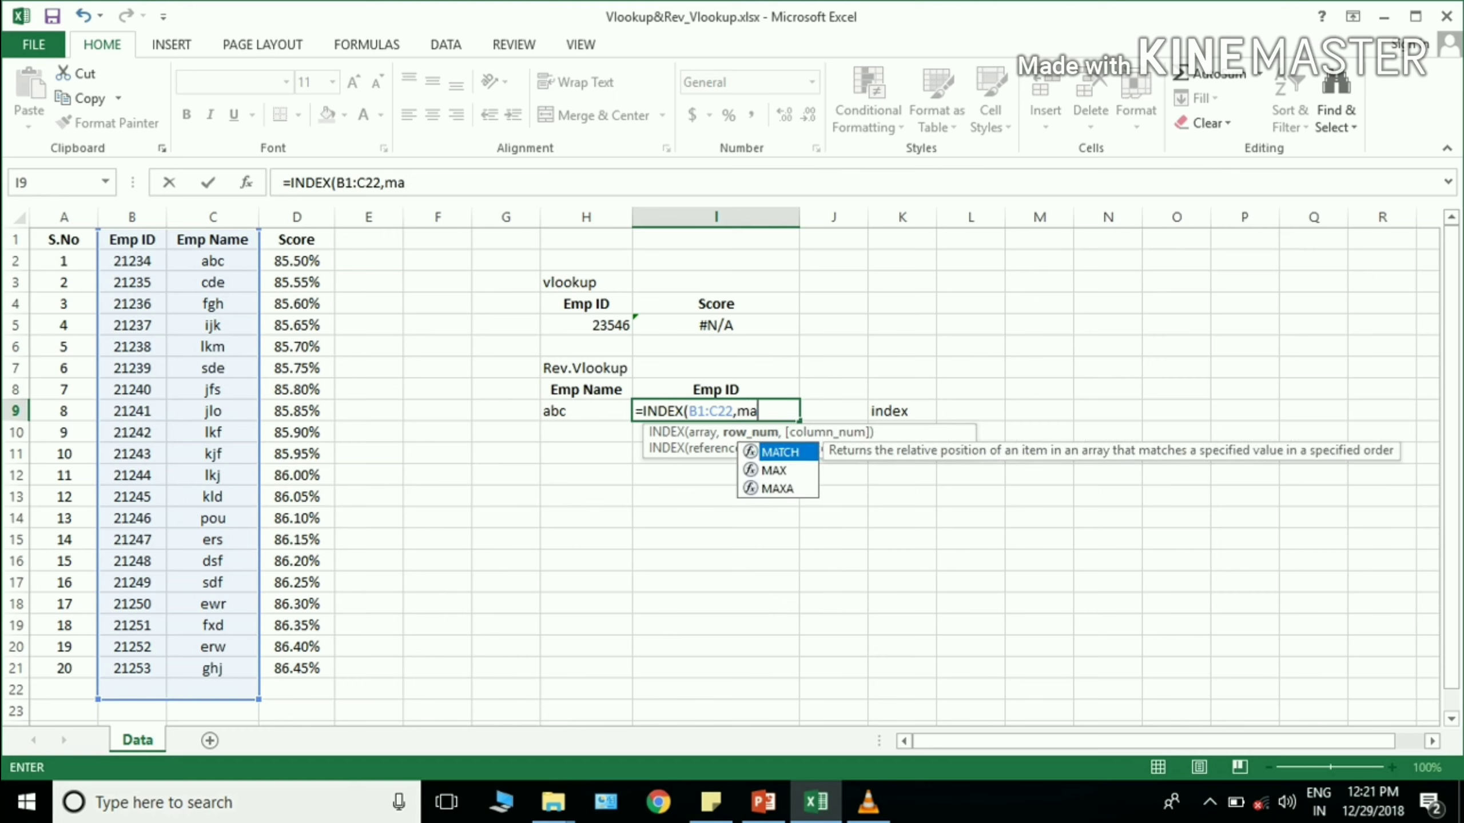
key(Tab)
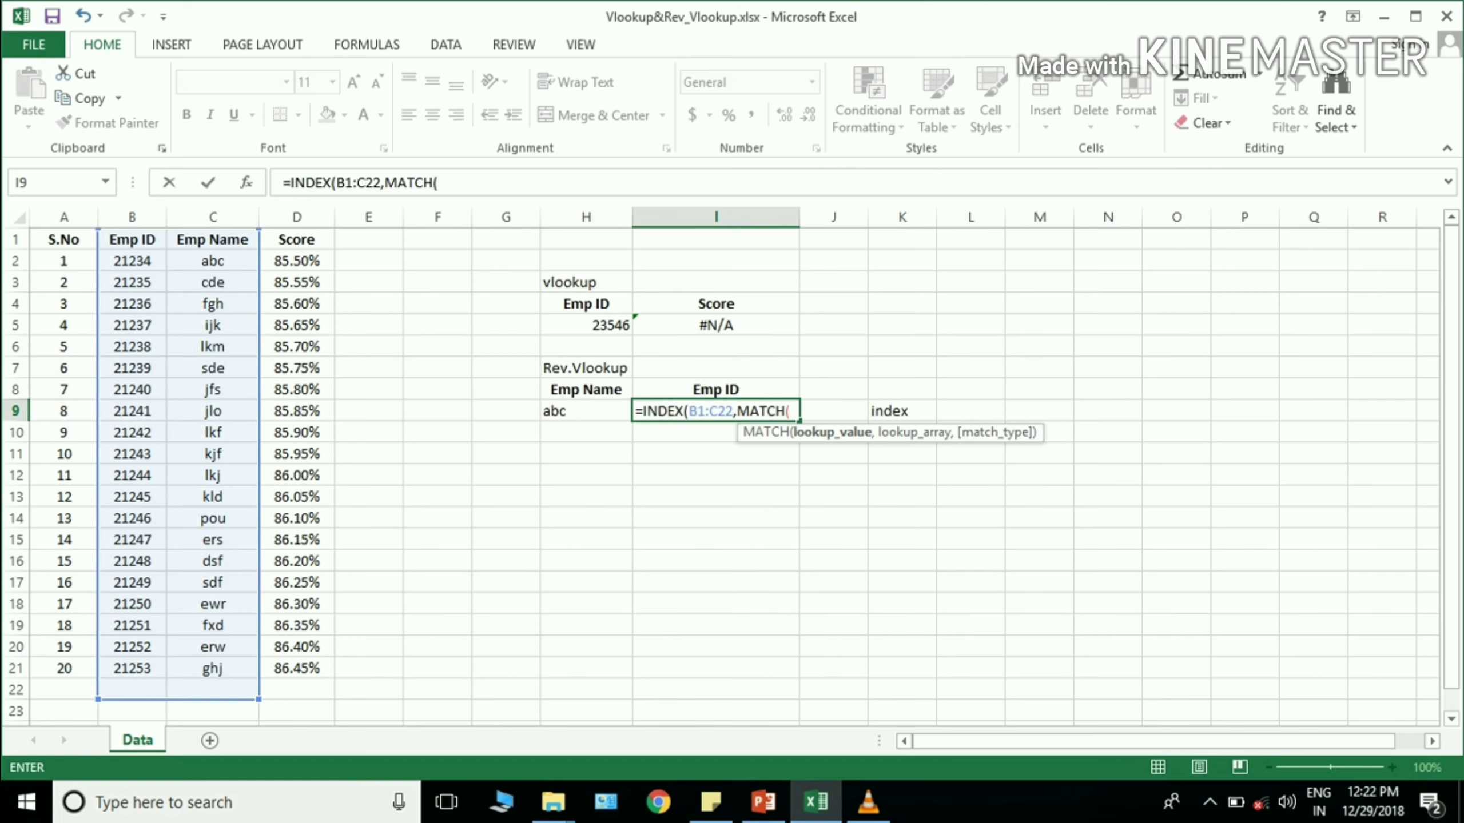
Complete the I9 formula with MATCH(H9,C1:C22,0) as the row number and 1 as the column number
click(586, 410)
text(,)
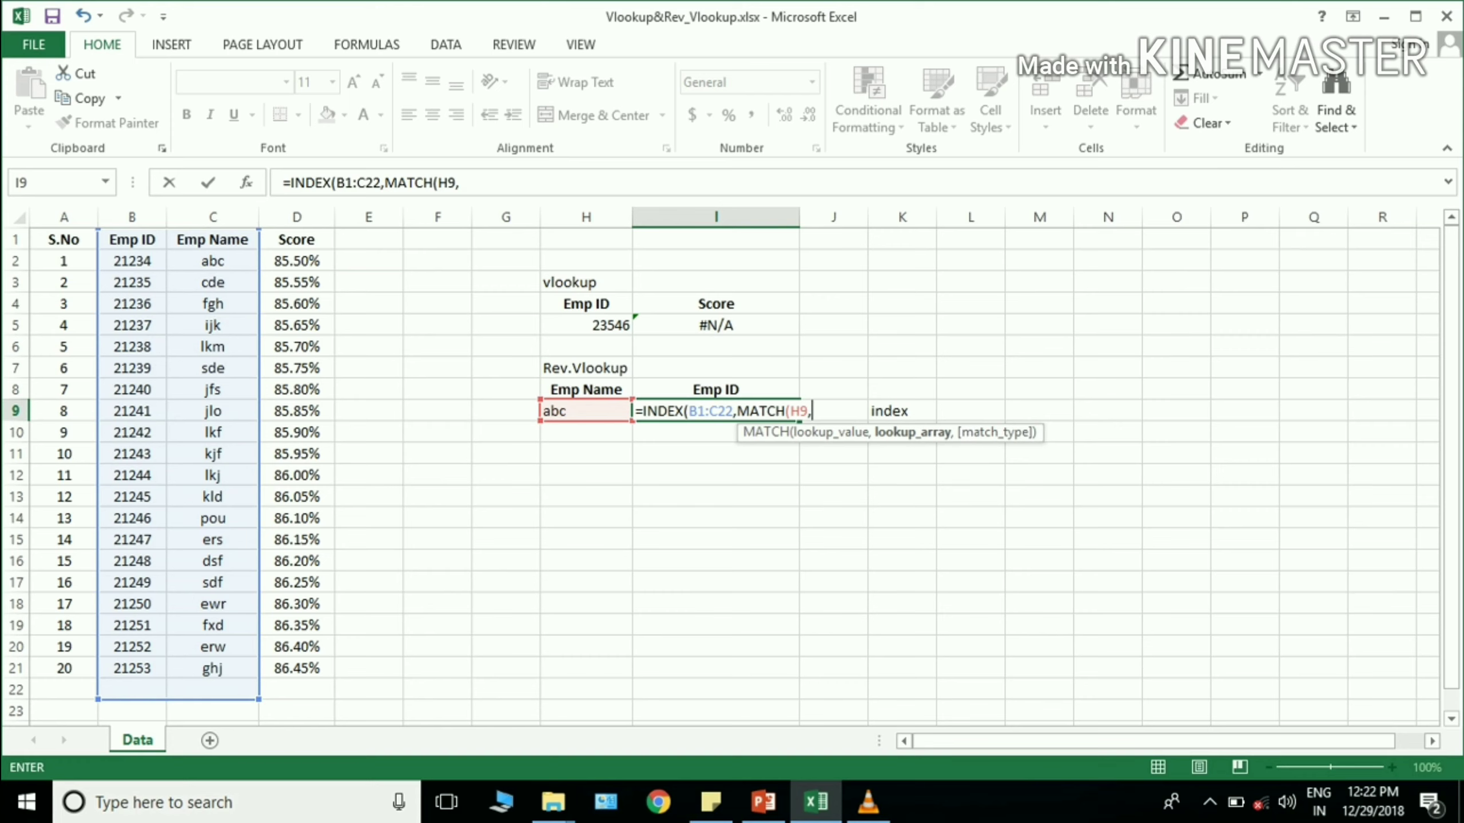
drag(213, 239, 212, 690)
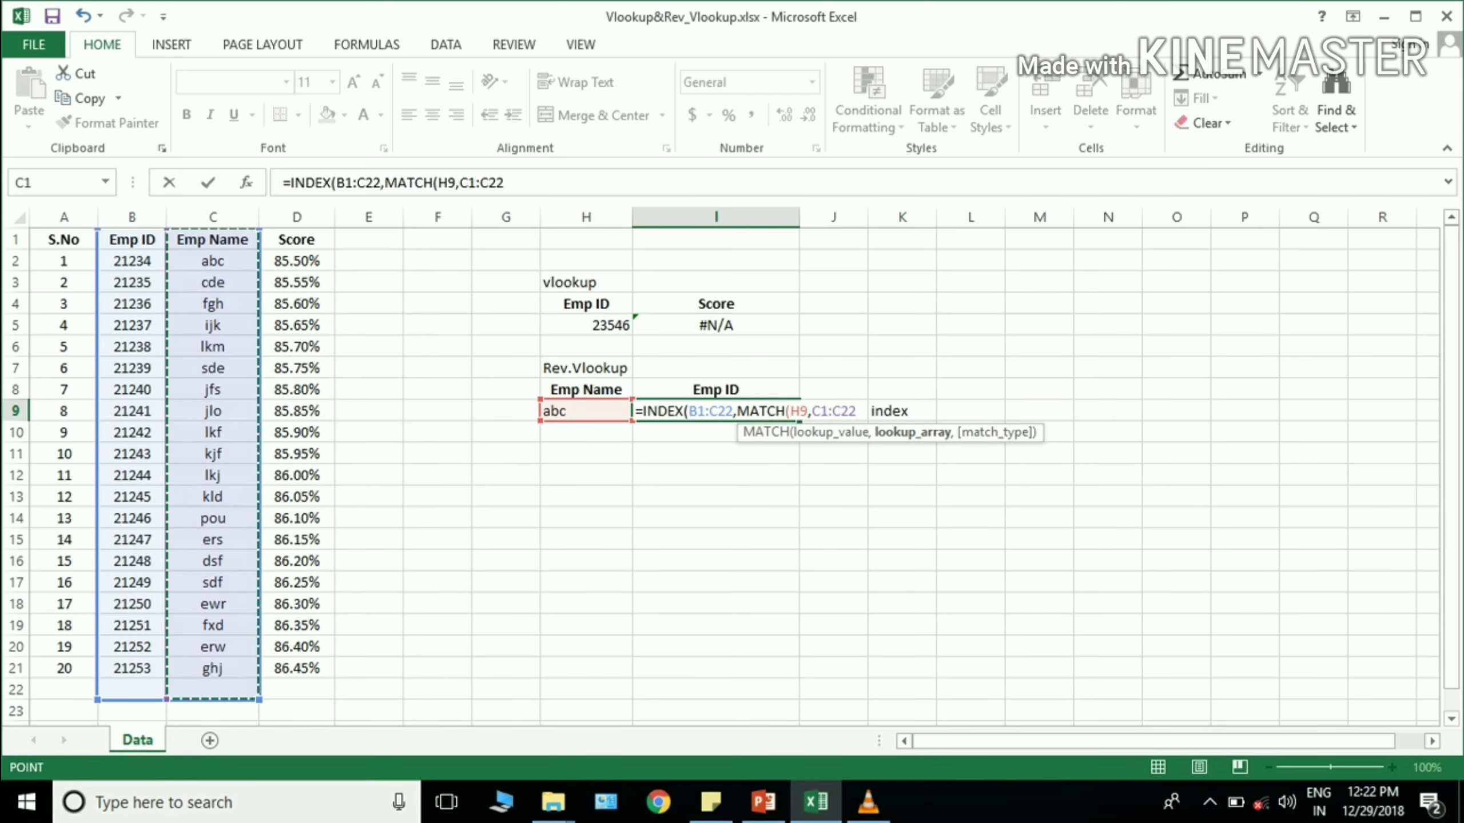
text(,)
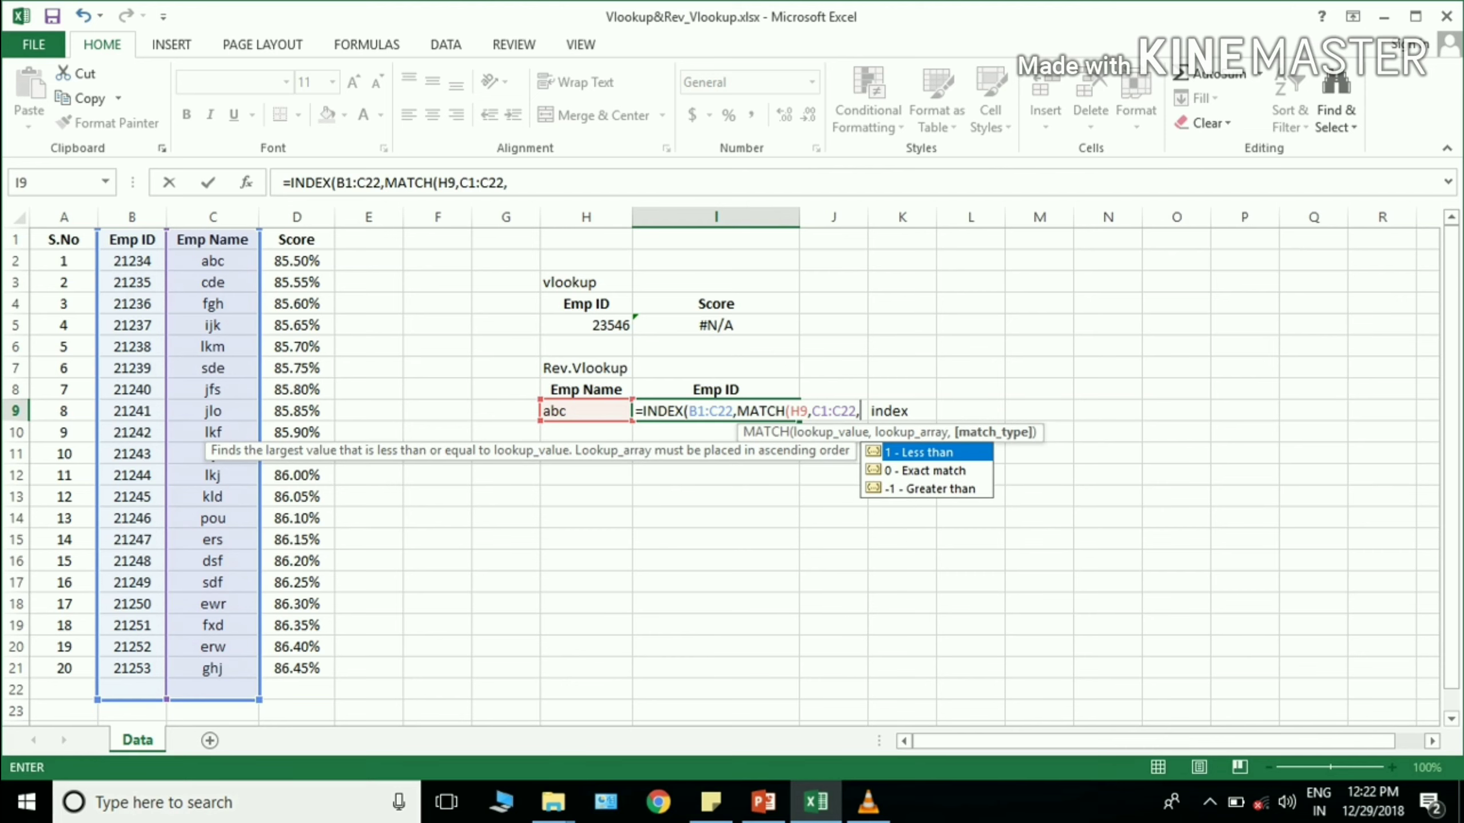
text(0)
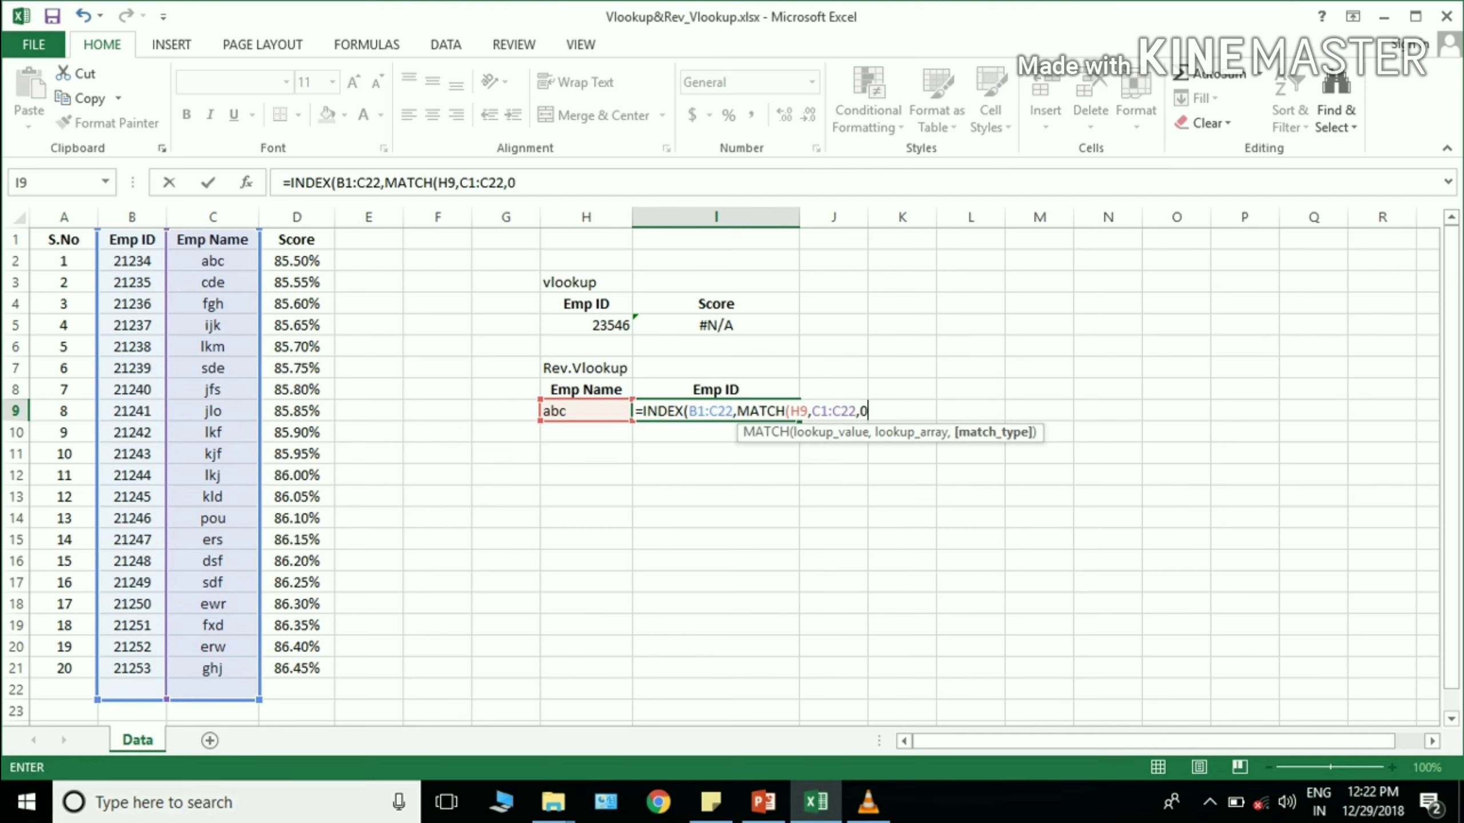
text())
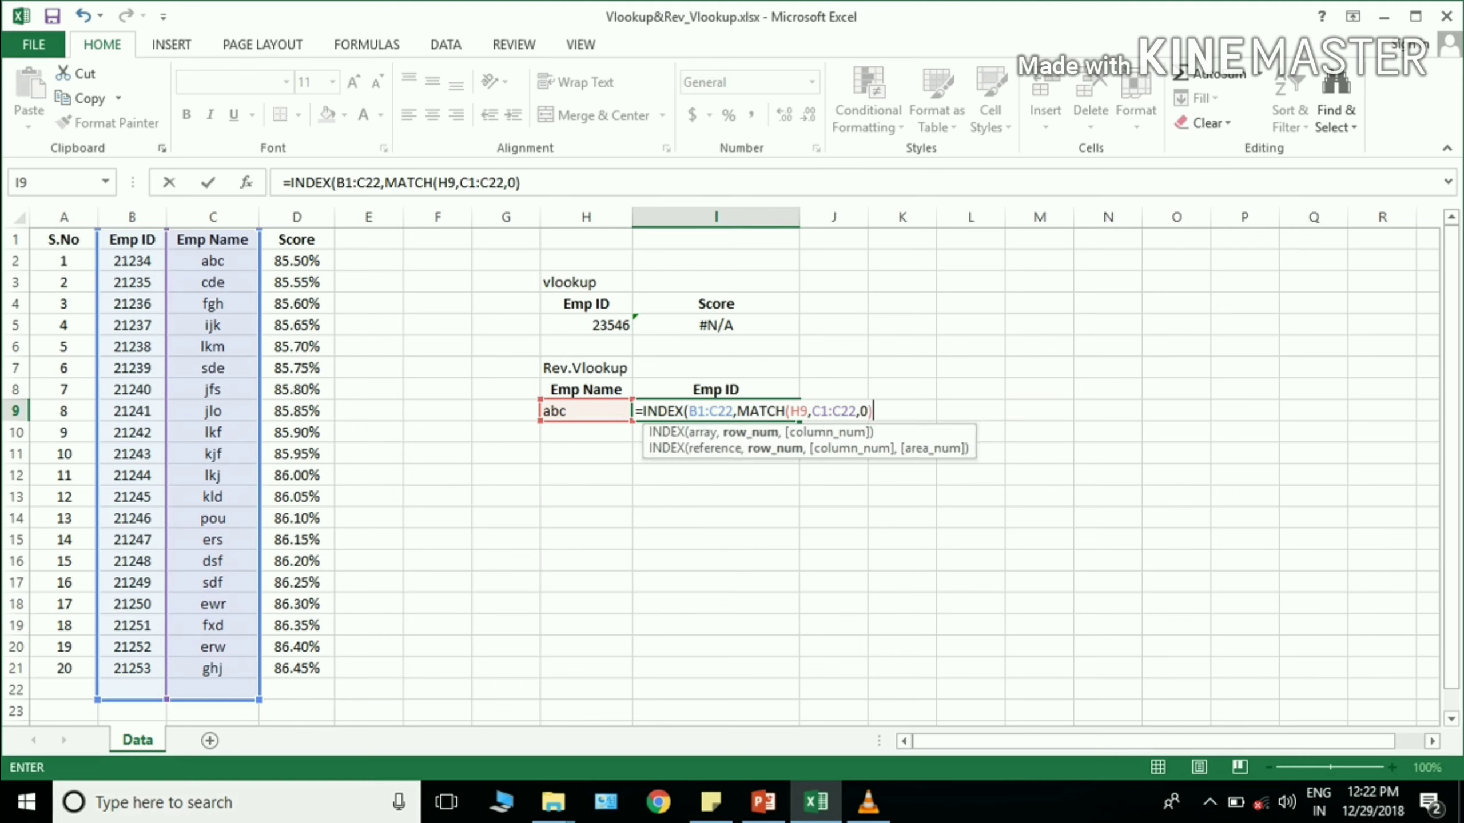
text(,)
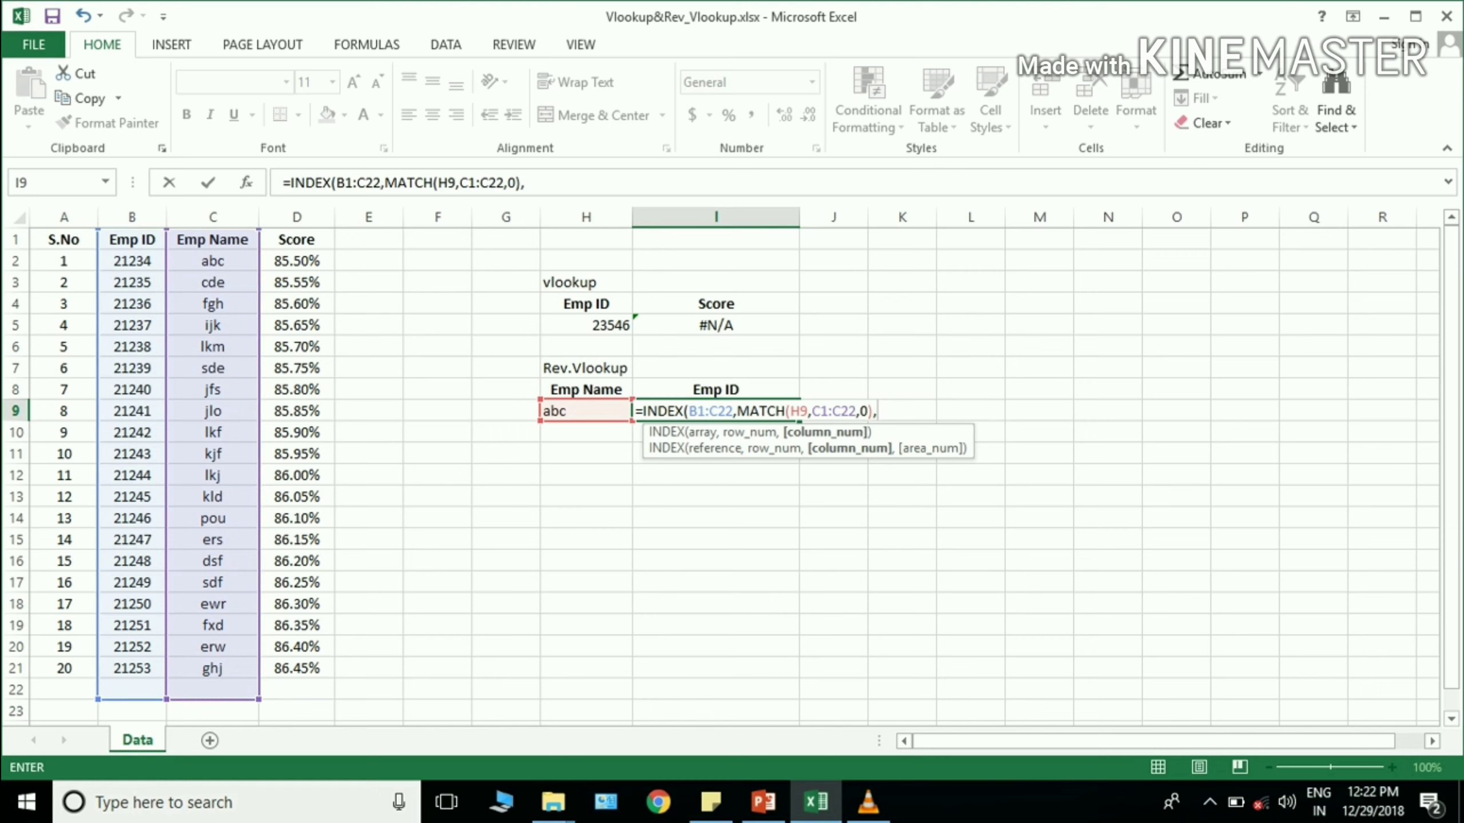
text(1))
key(Return)
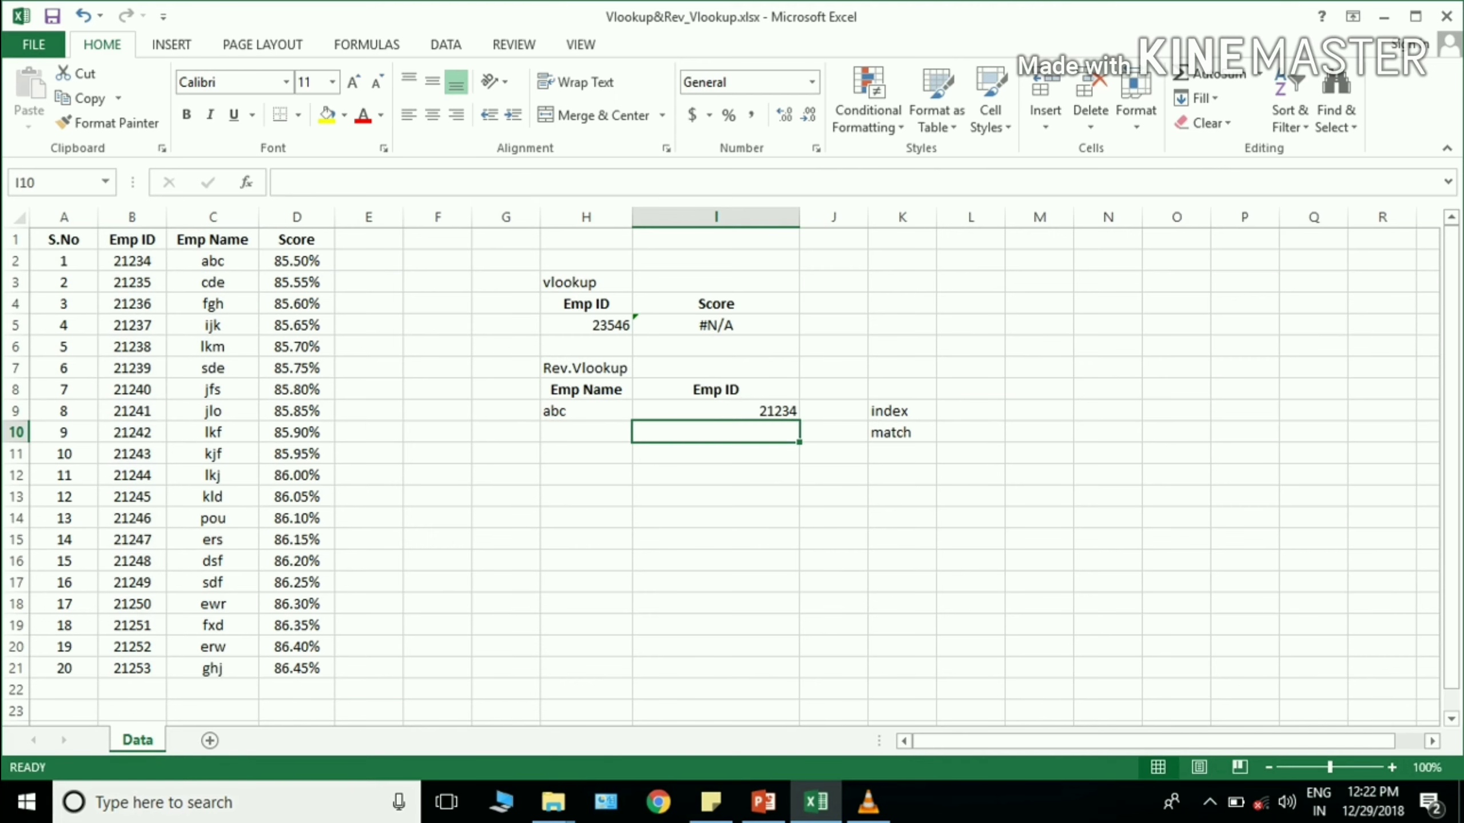
Check the Emp ID returned for abc against the table, then set H9 to jfs and compare its returned Emp ID with row 8
click(586, 411)
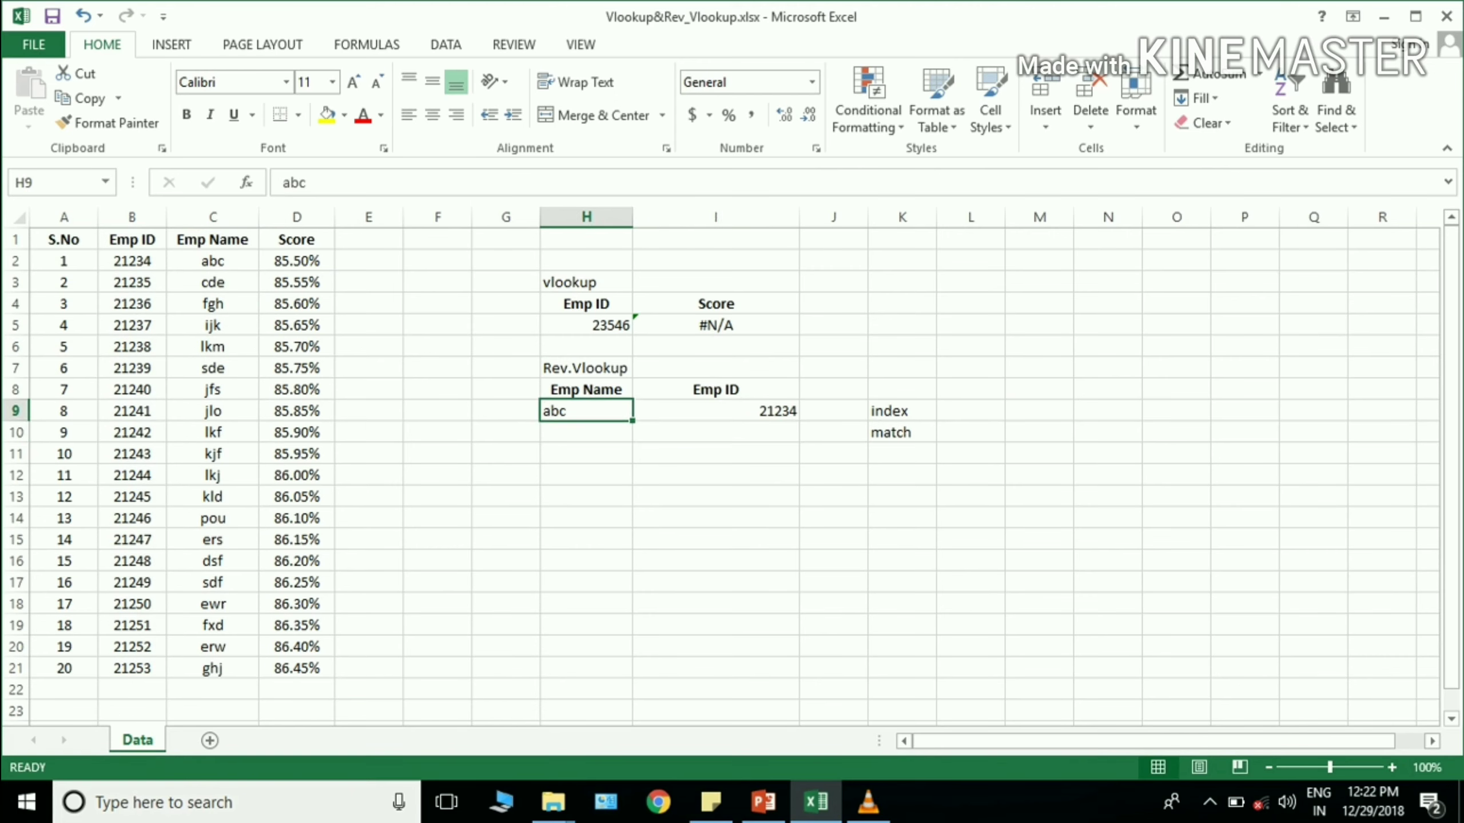
click(132, 261)
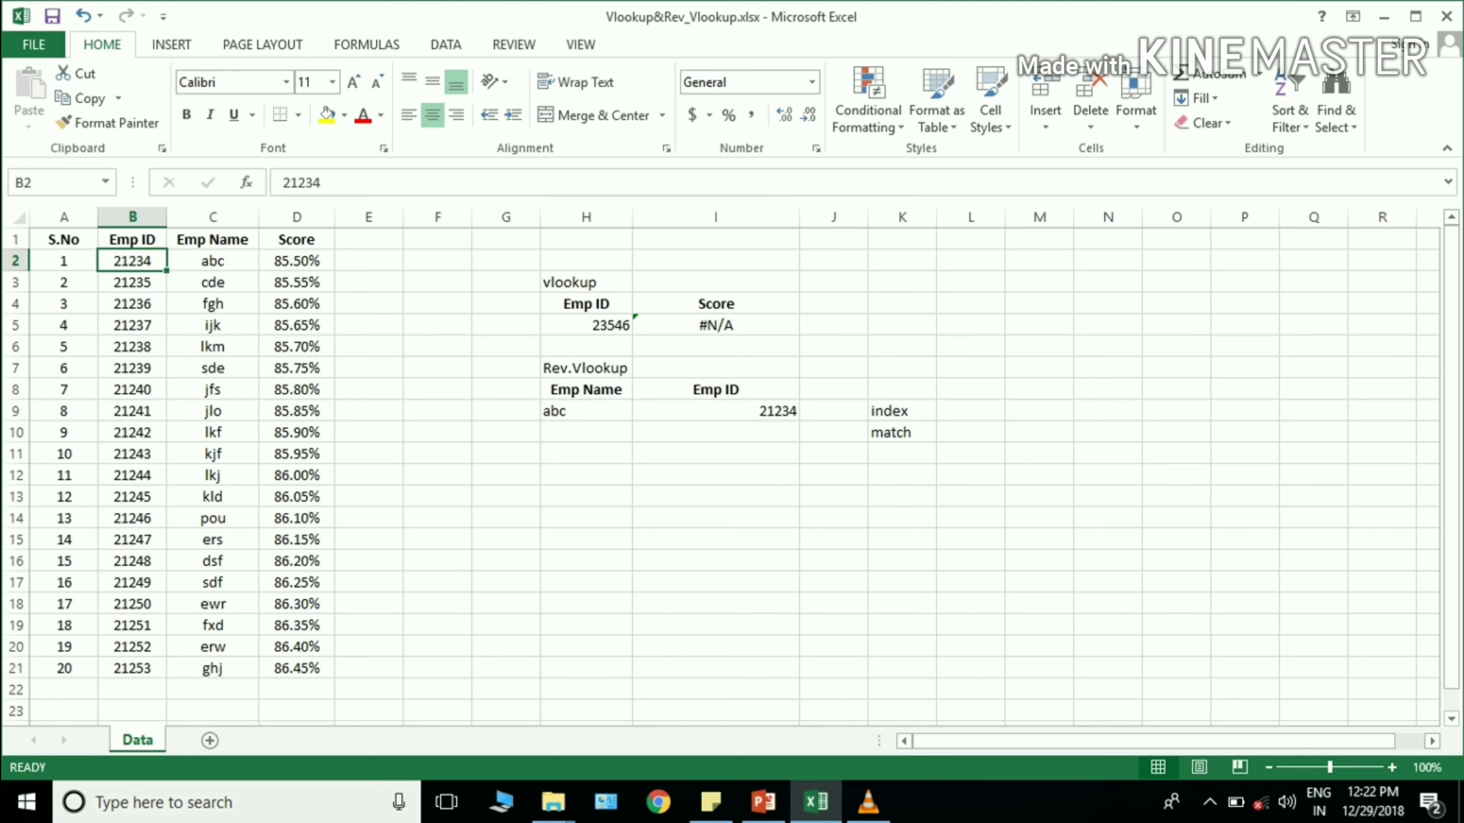
click(586, 411)
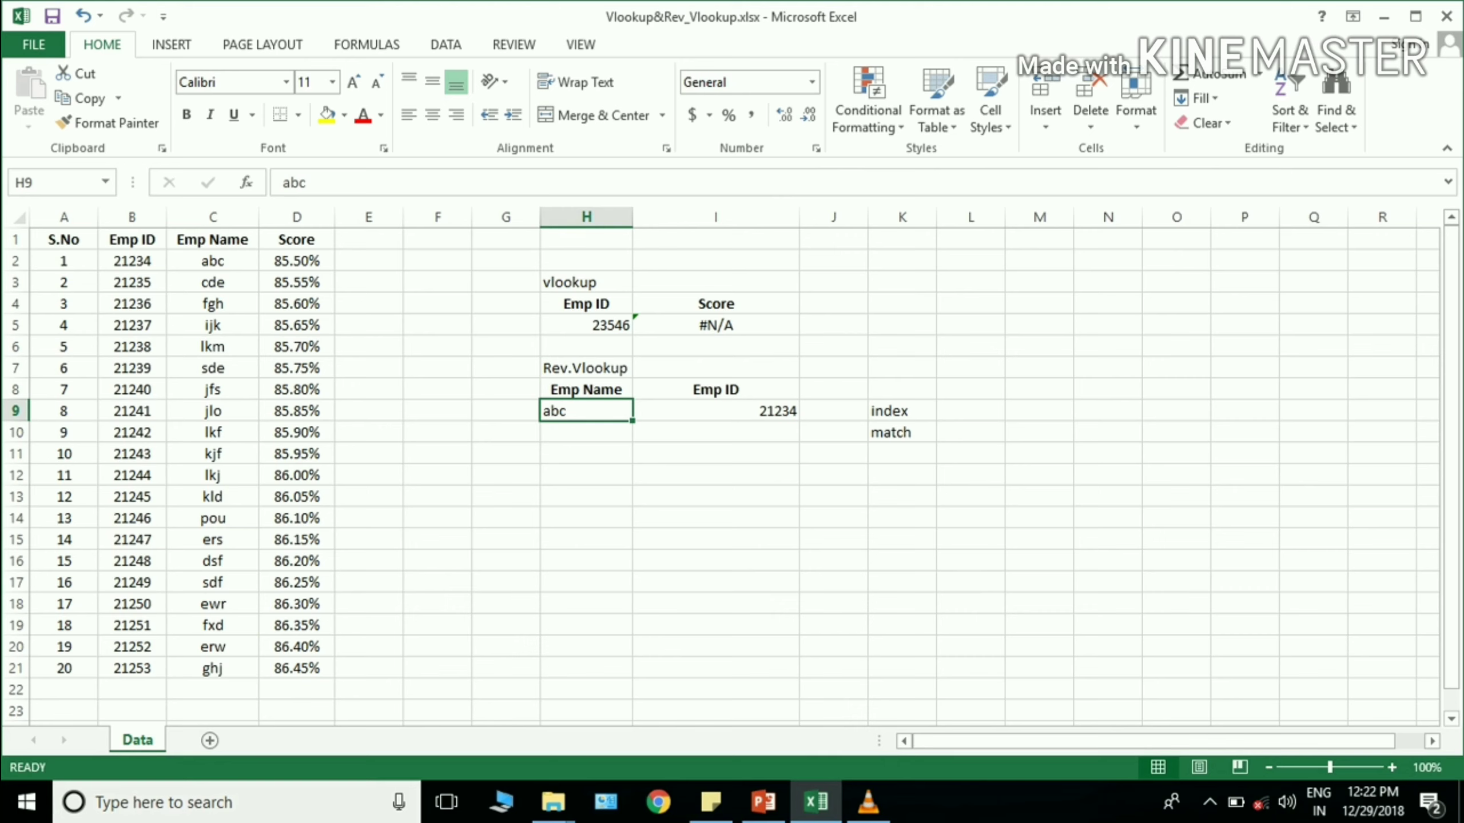
text(jfs)
key(Return)
click(716, 411)
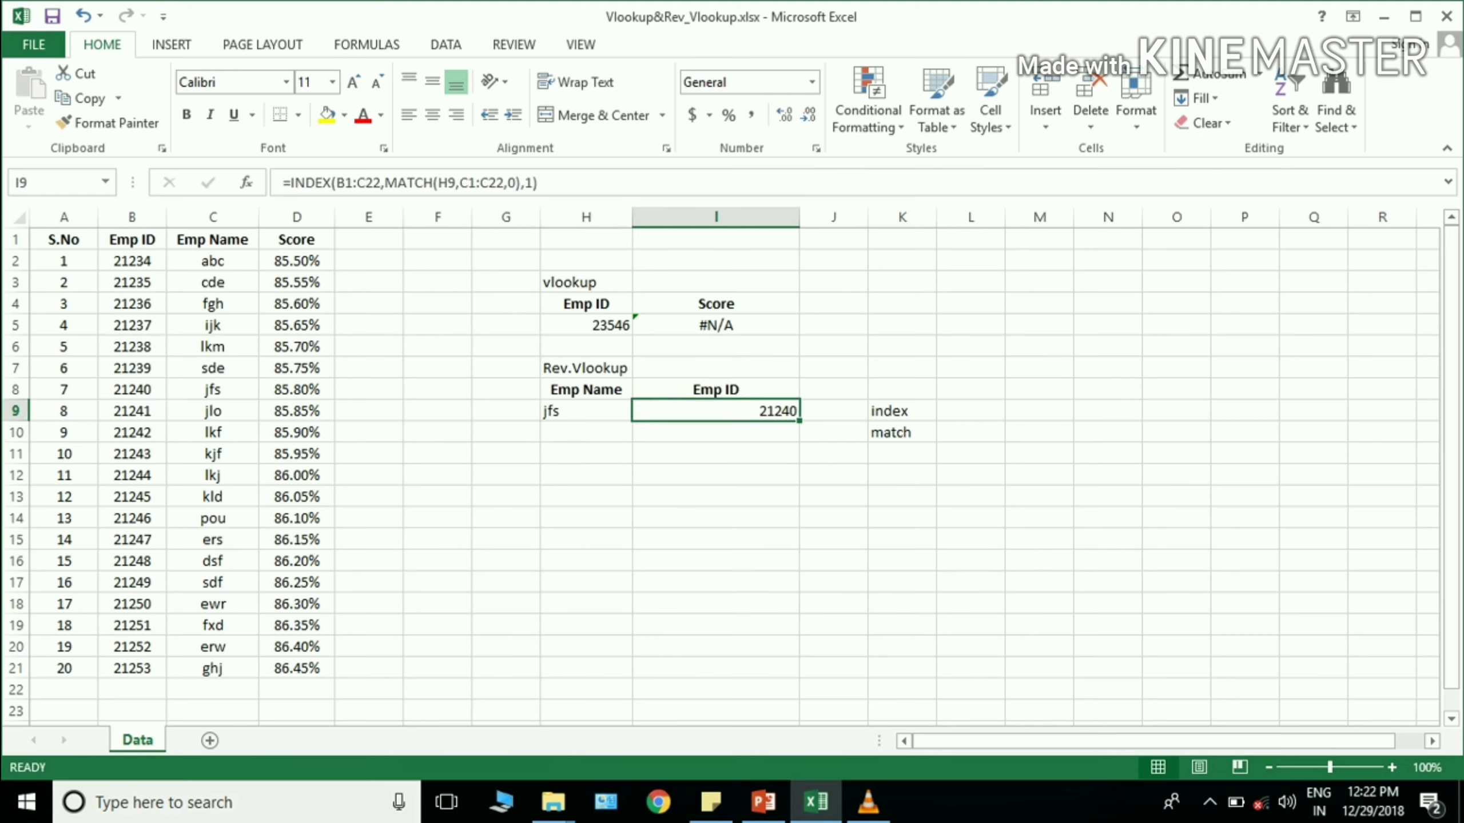
click(213, 390)
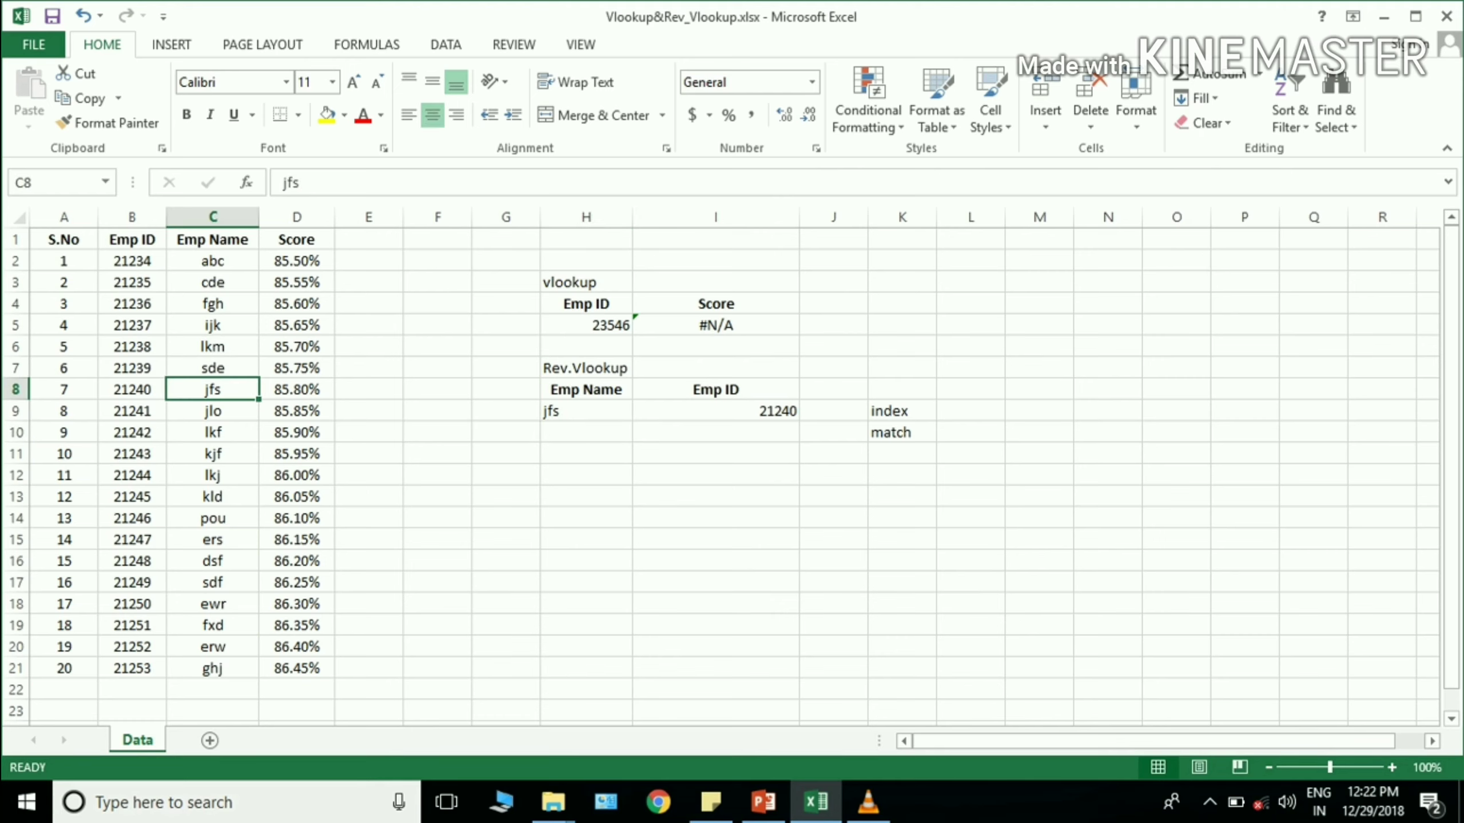
click(132, 390)
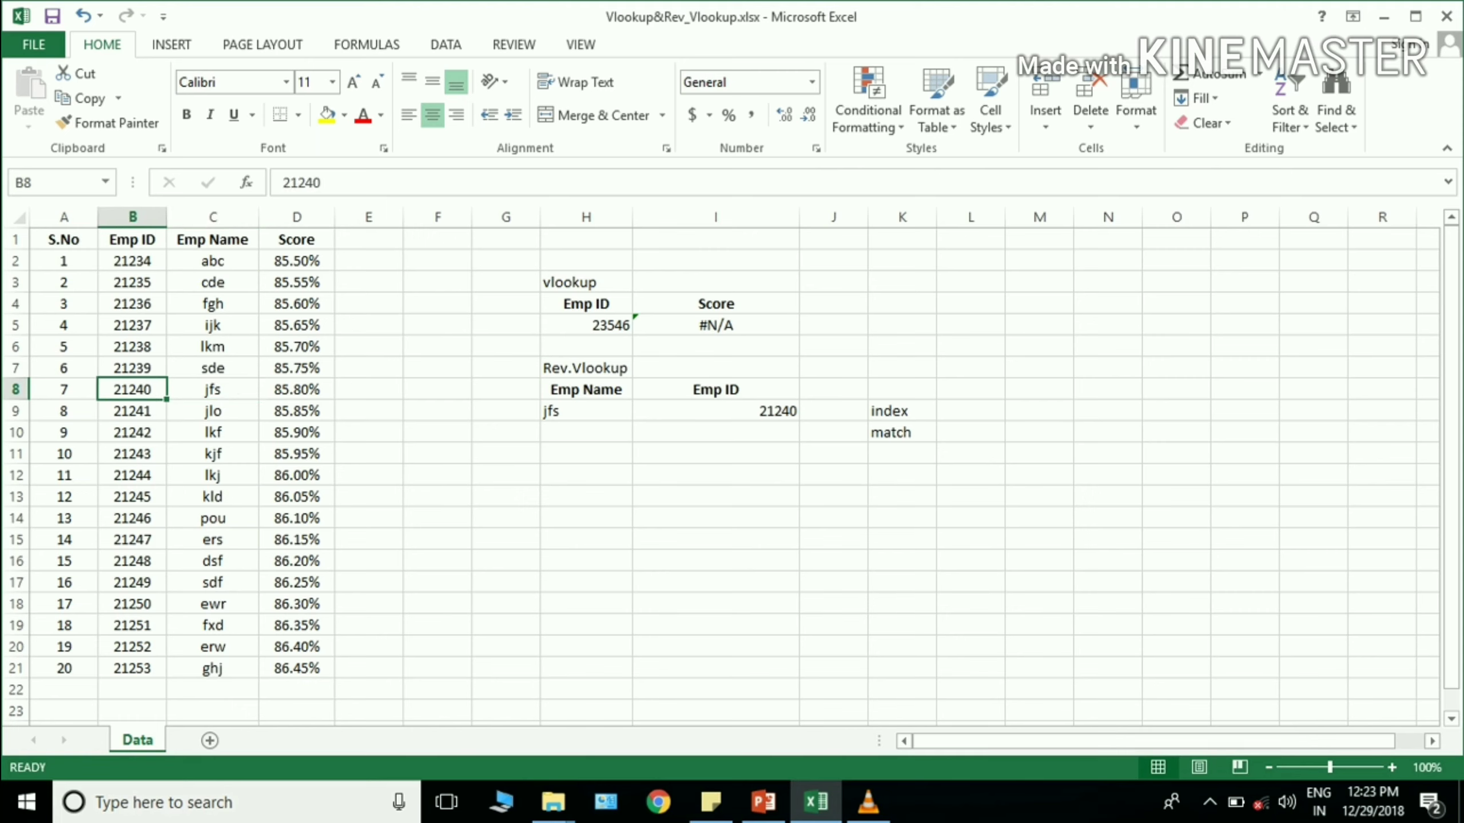